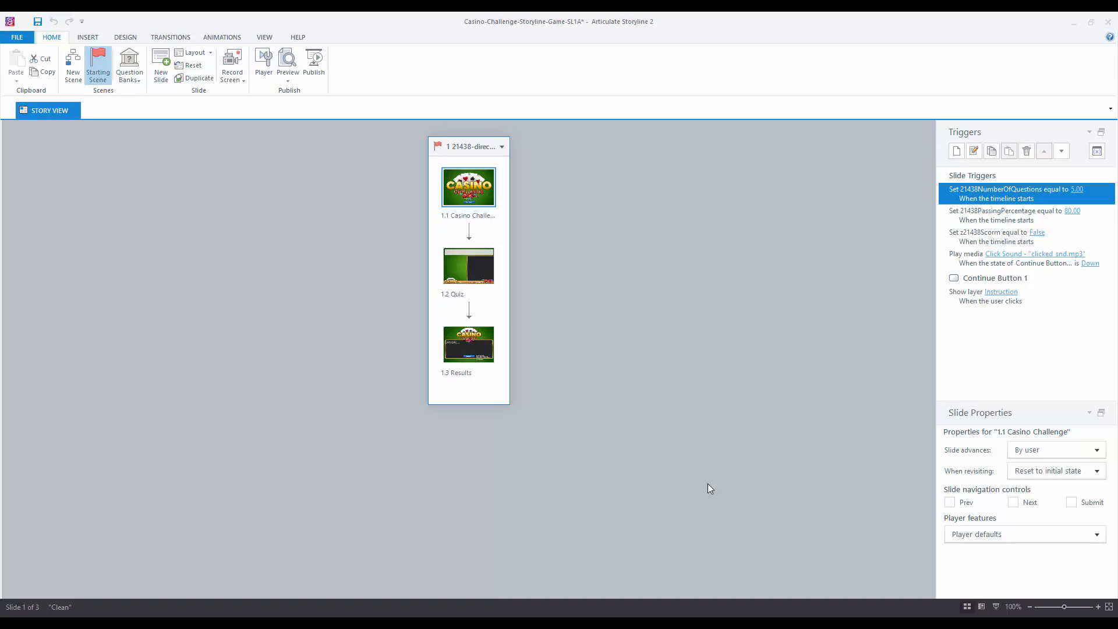
- On the Casino Challenge title slide, set the NumberOfQuestions variable to 10 and the PassingPercentage variable to 100
double_click(468, 187)
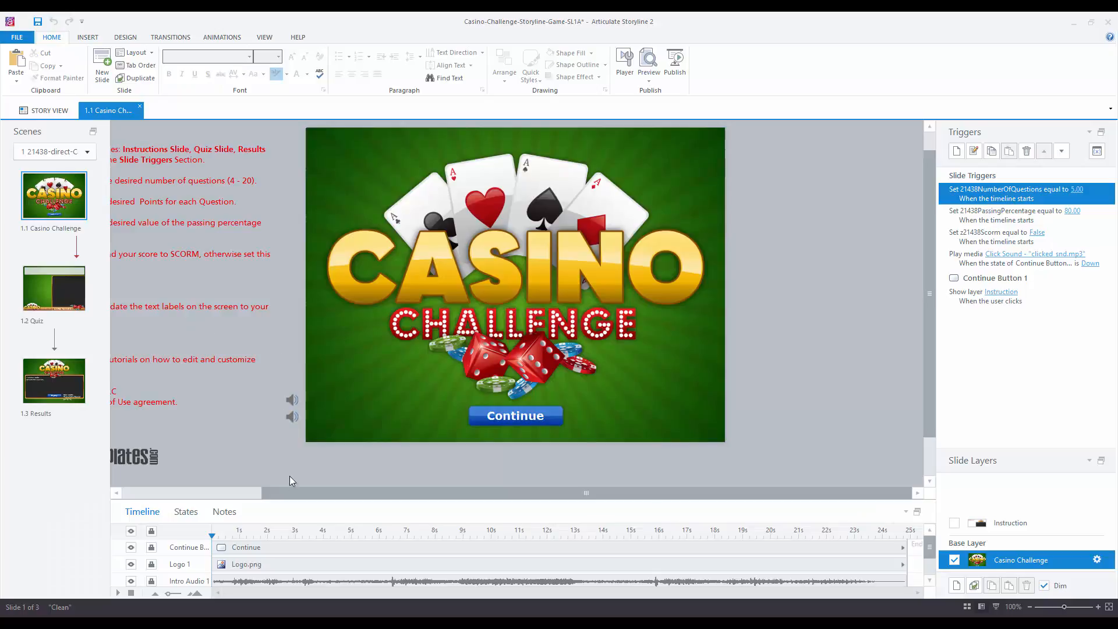
drag(289, 494, 120, 500)
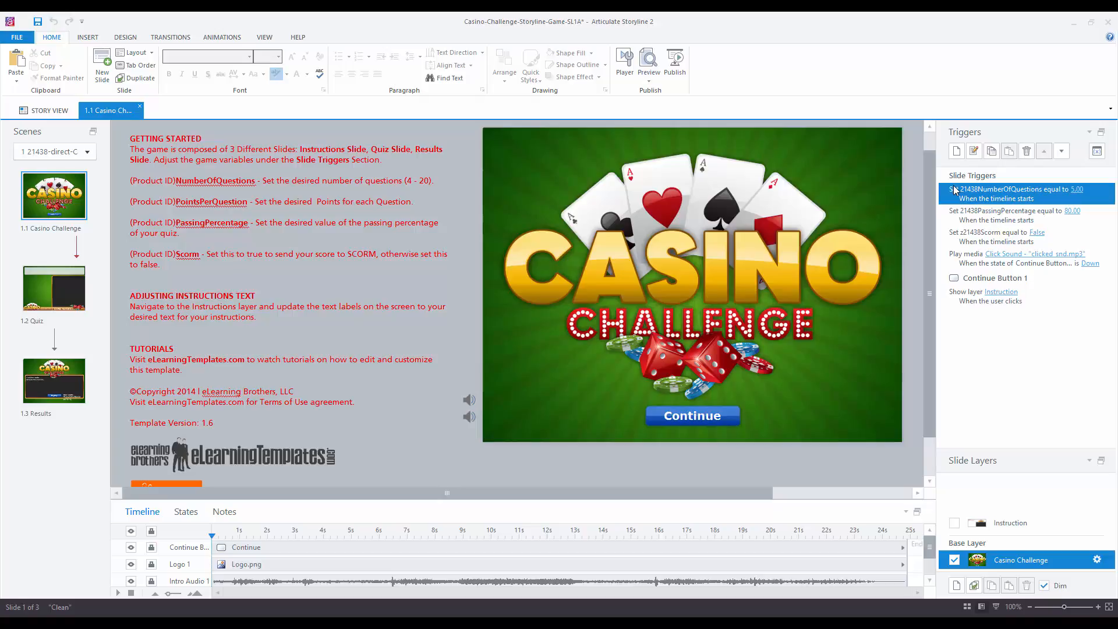
click(1075, 192)
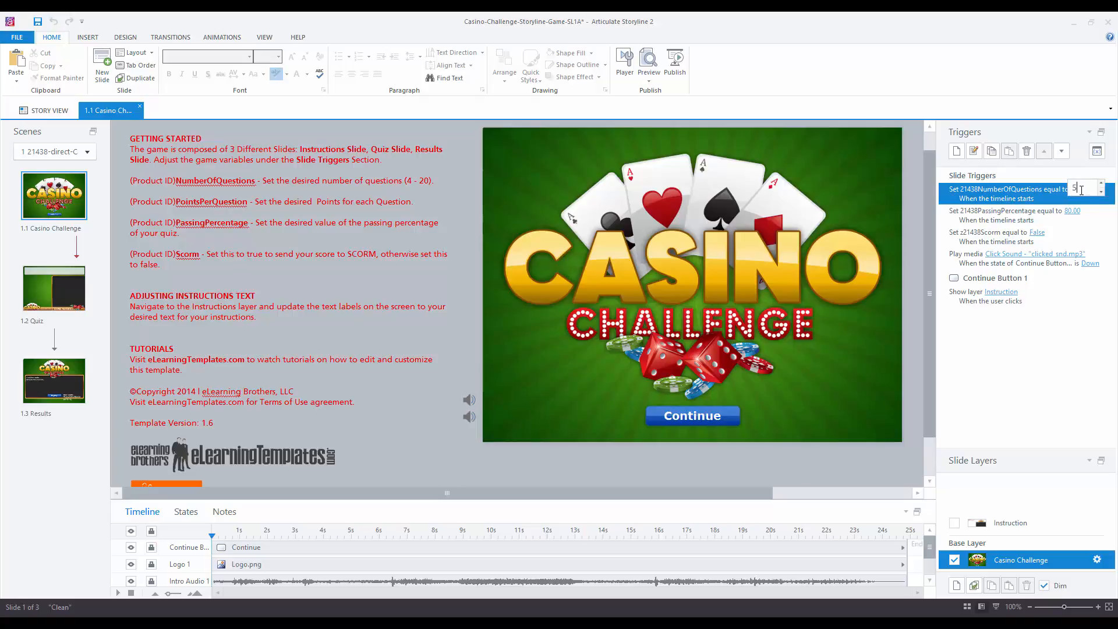
text(10)
click(1071, 212)
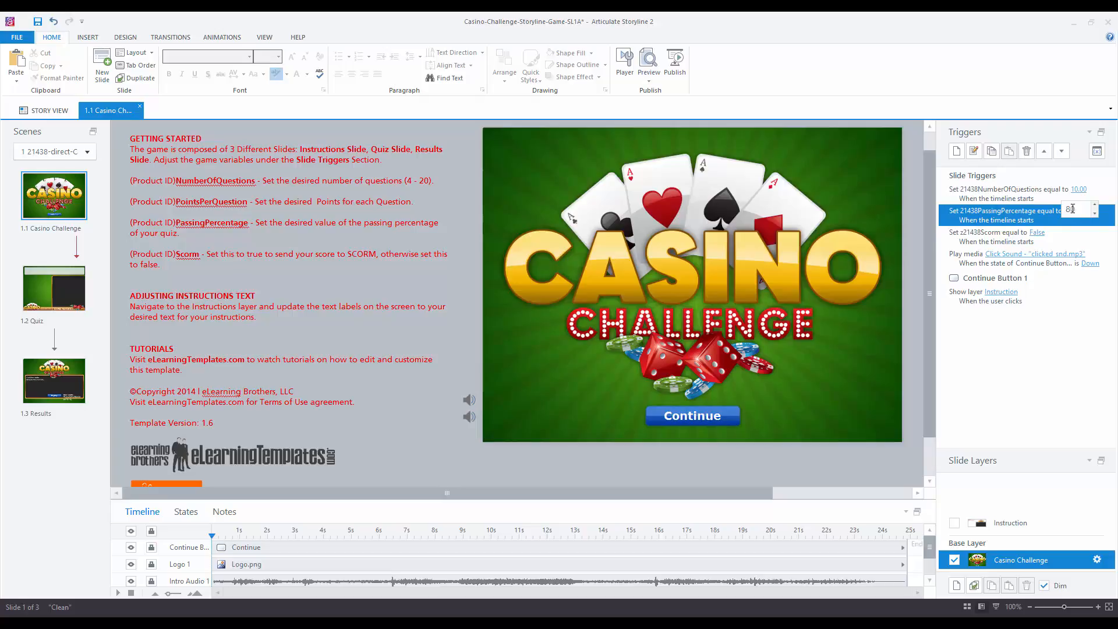
text(100)
click(989, 235)
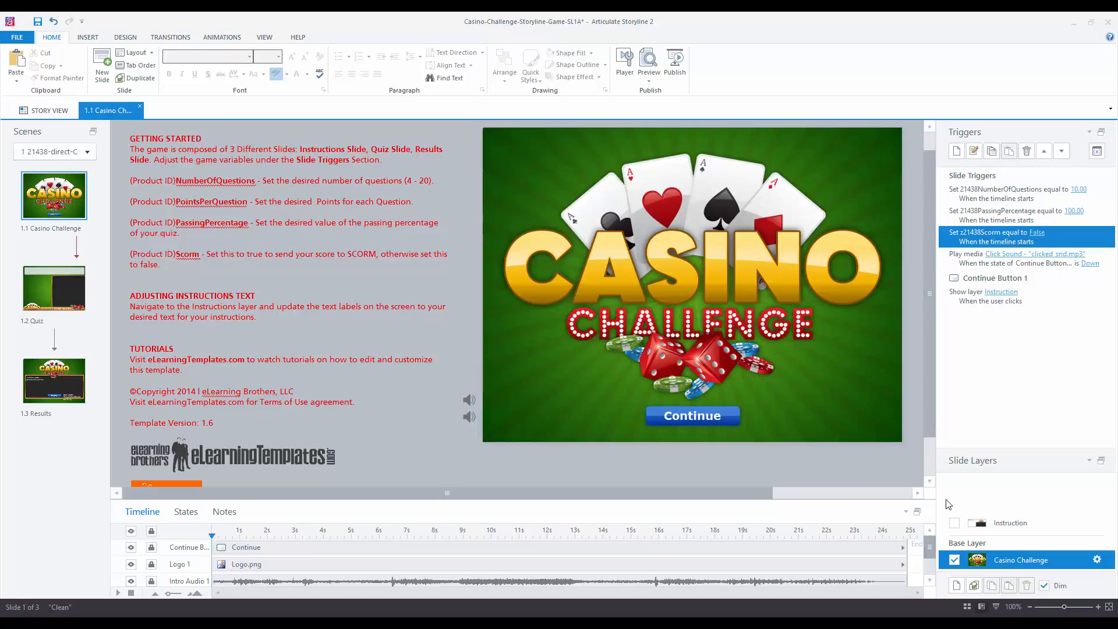
- Show the title slide's Instruction layer and open the 1.2 Quiz slide
click(986, 524)
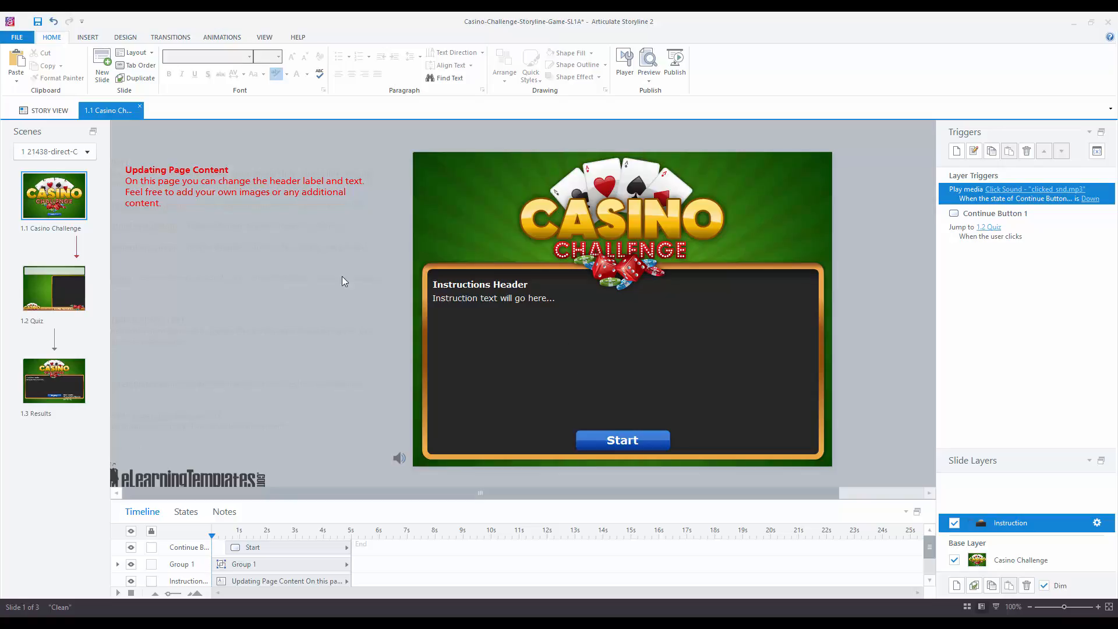
click(42, 291)
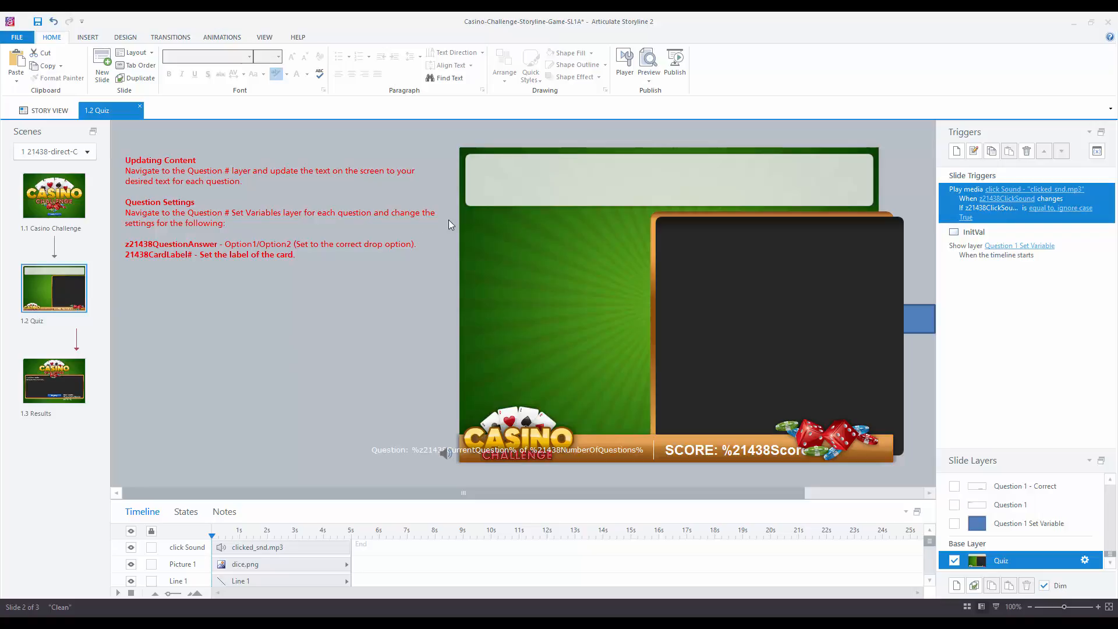
- Preview the game from its title slide and advance through the instructions to question 1
click(650, 82)
click(657, 119)
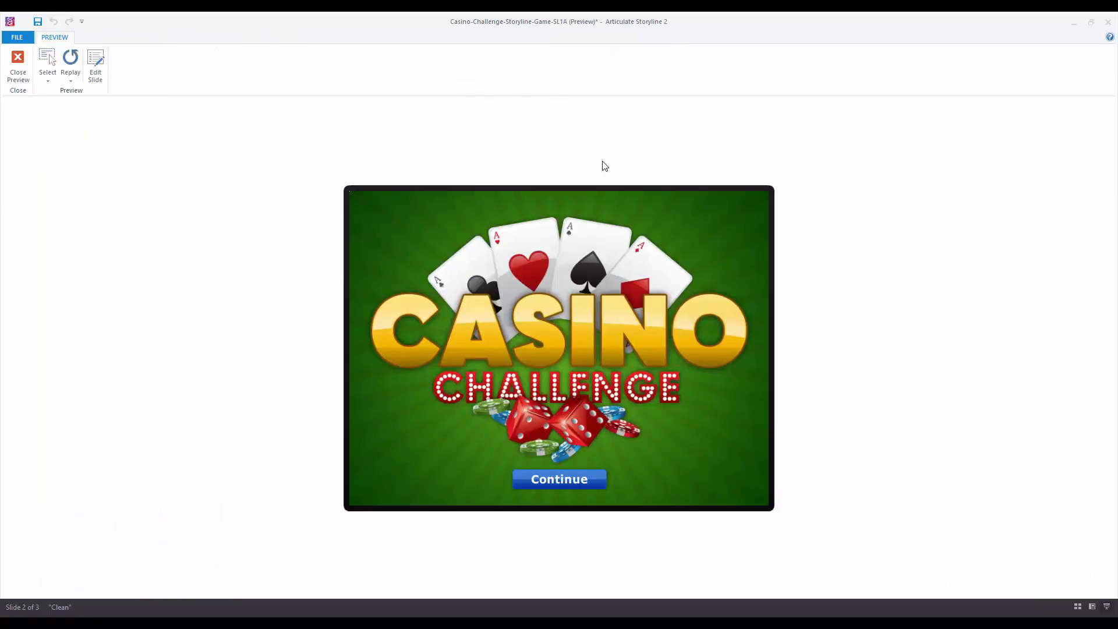
click(536, 485)
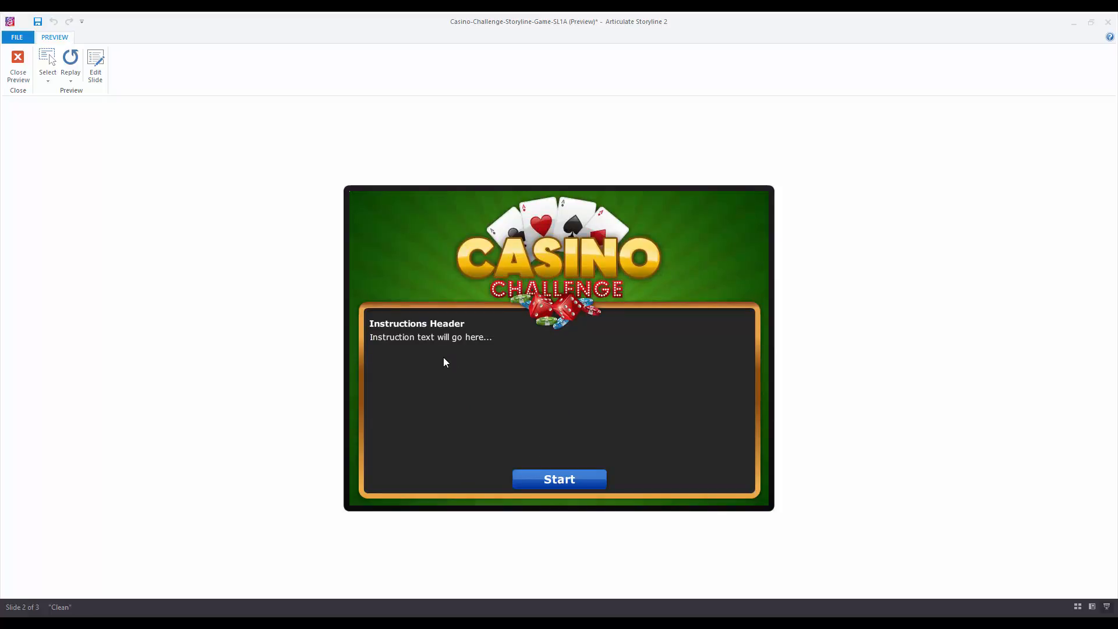
click(540, 485)
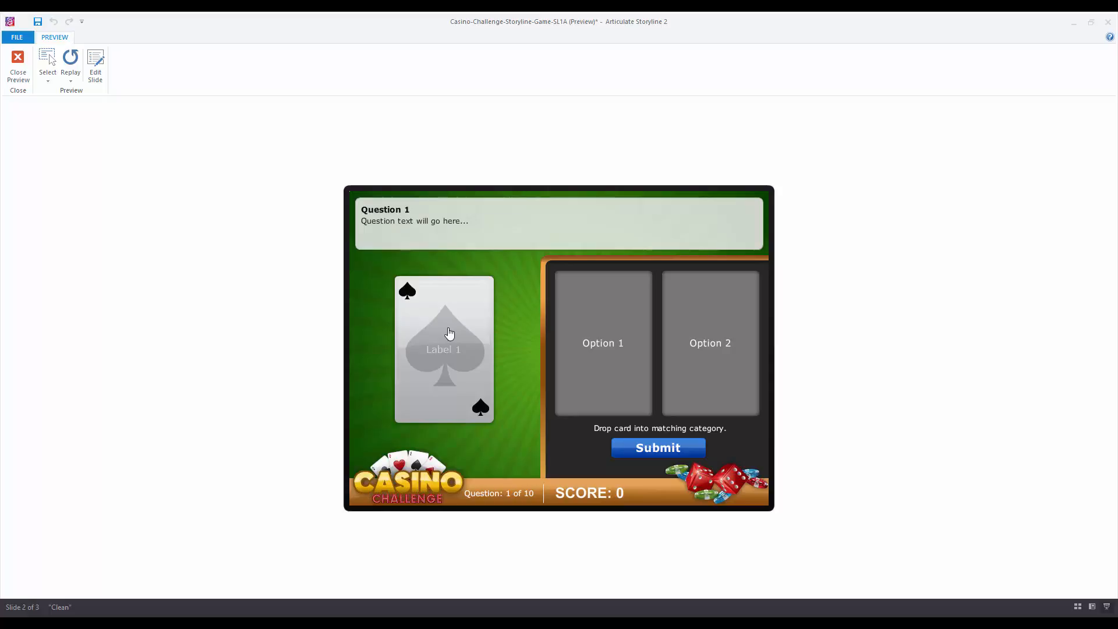
- Submit question 1 with the card placed on Option 1, continue to question 2 and close the preview
drag(449, 333, 605, 320)
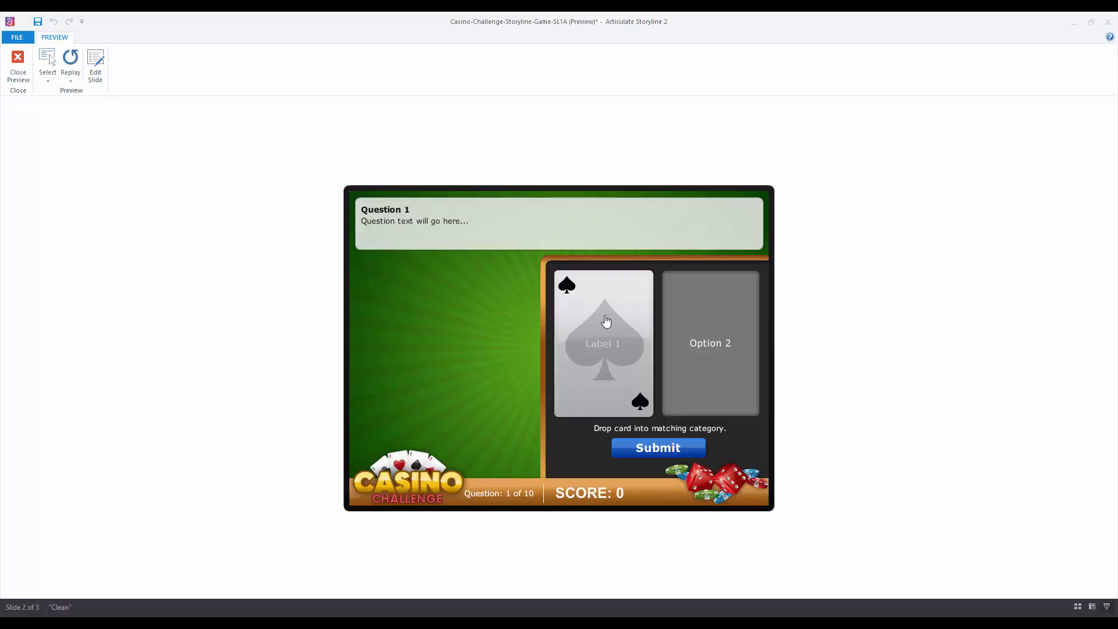
click(645, 450)
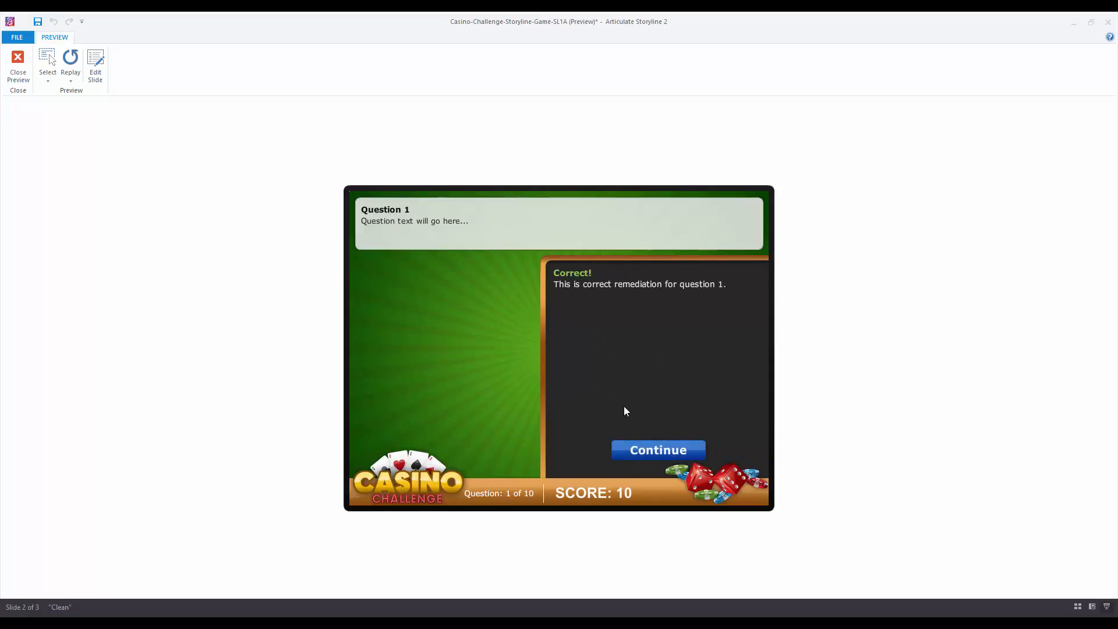
click(636, 451)
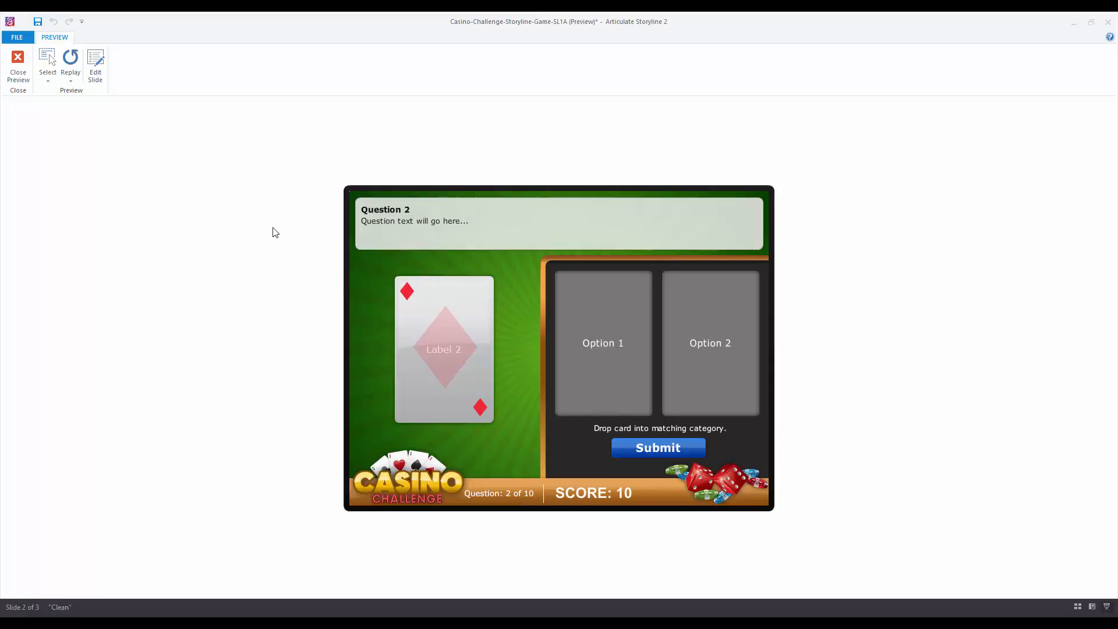
click(18, 77)
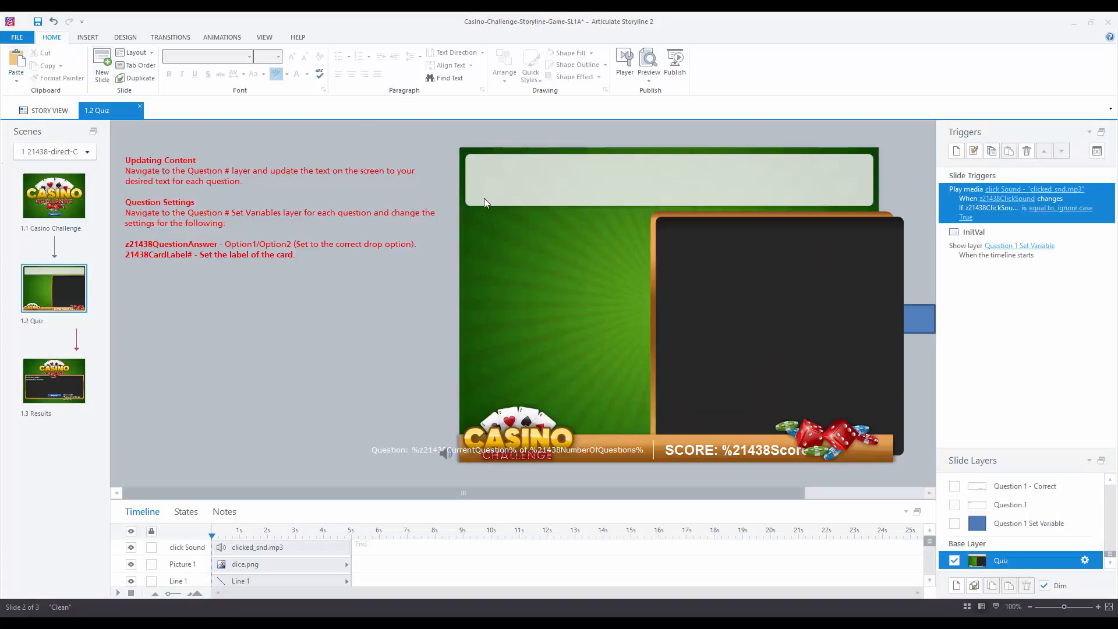
- Float the slide layers list clear of the slide and show the Question 1, Question 1 - Correct and Question 1 - Incorrect layers
click(1100, 461)
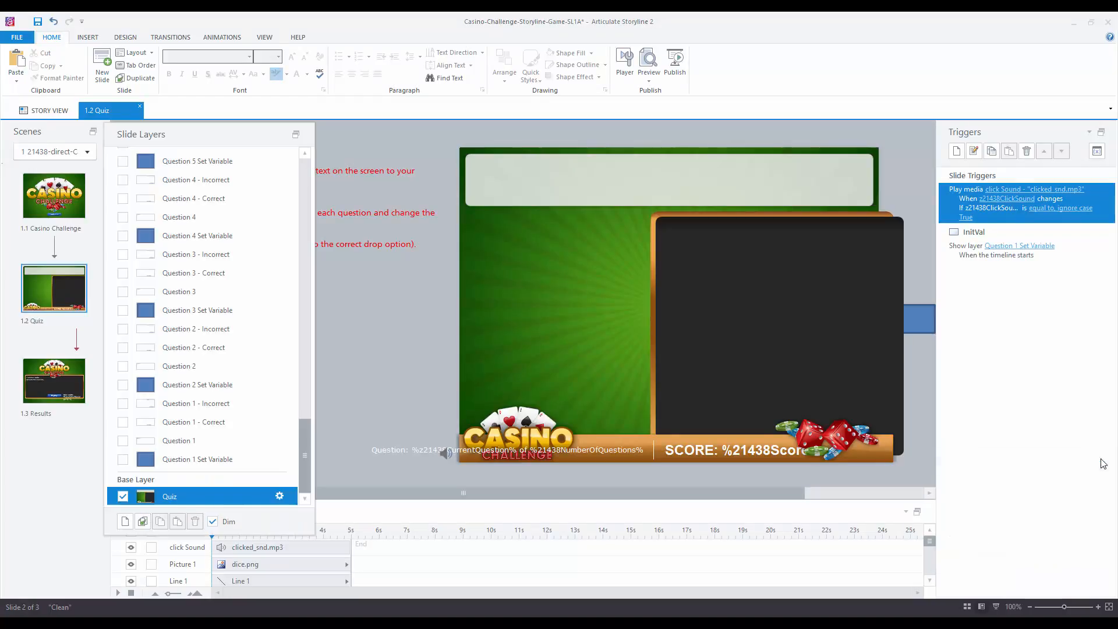
drag(238, 134, 254, 105)
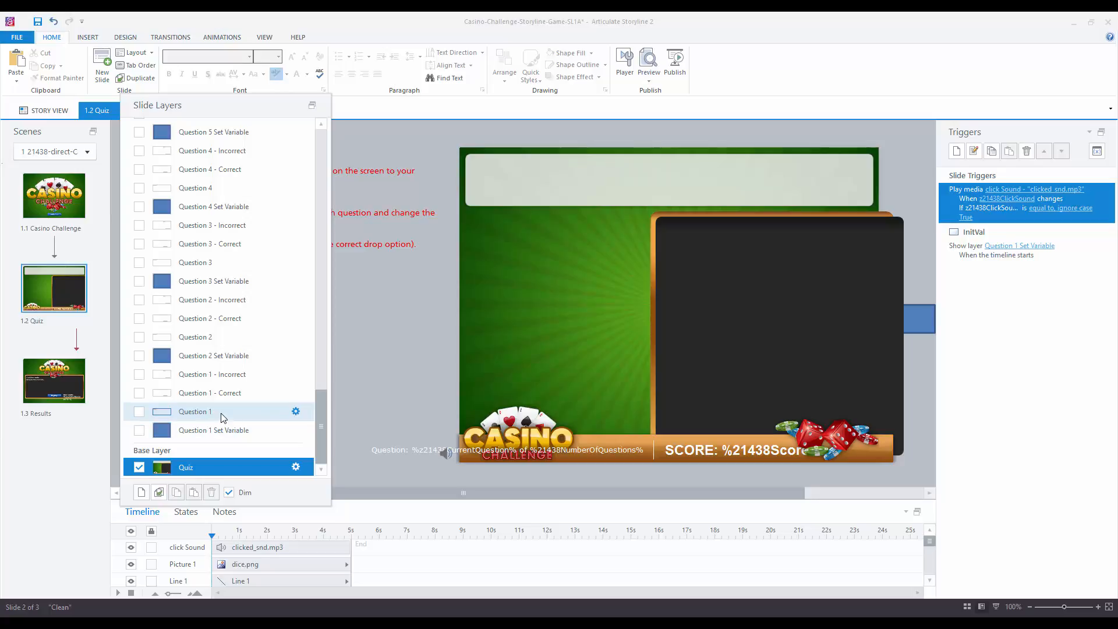
click(224, 415)
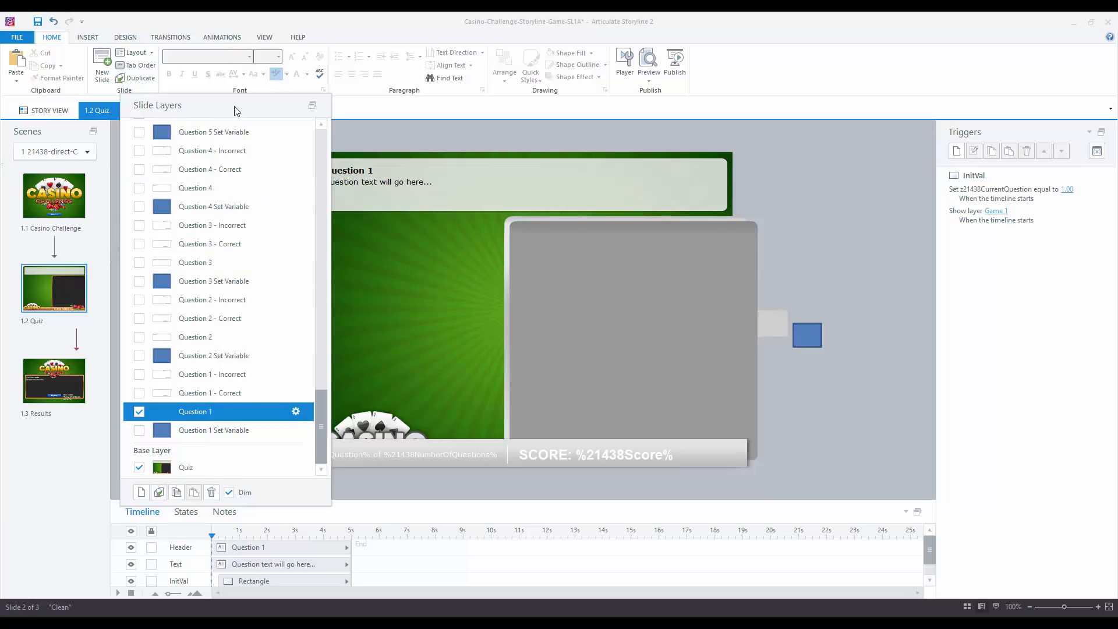
drag(237, 111, 187, 103)
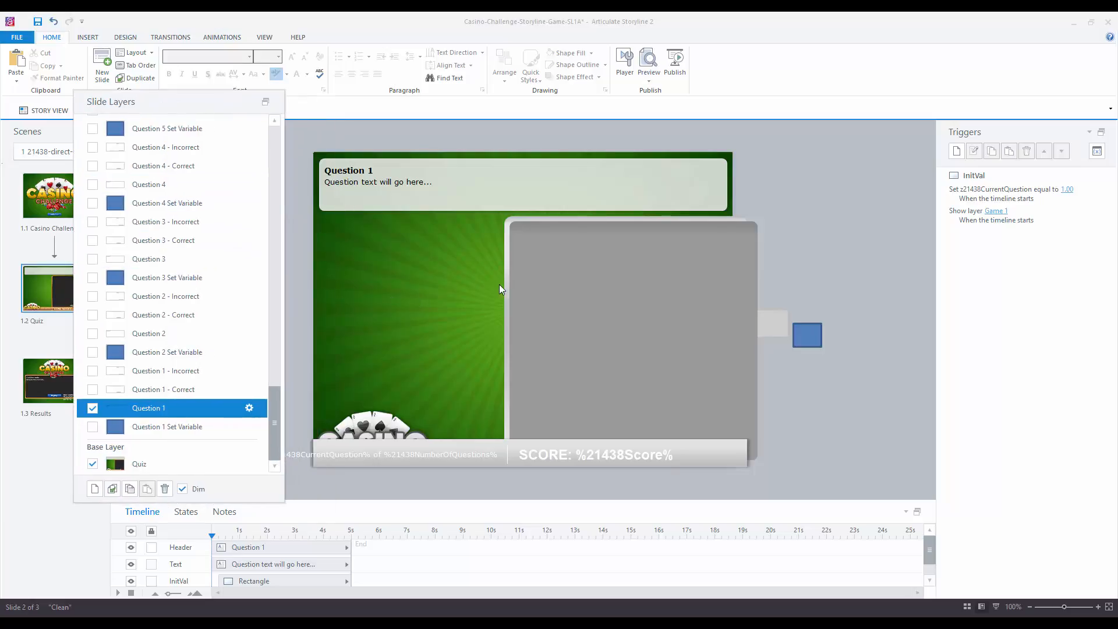
click(160, 390)
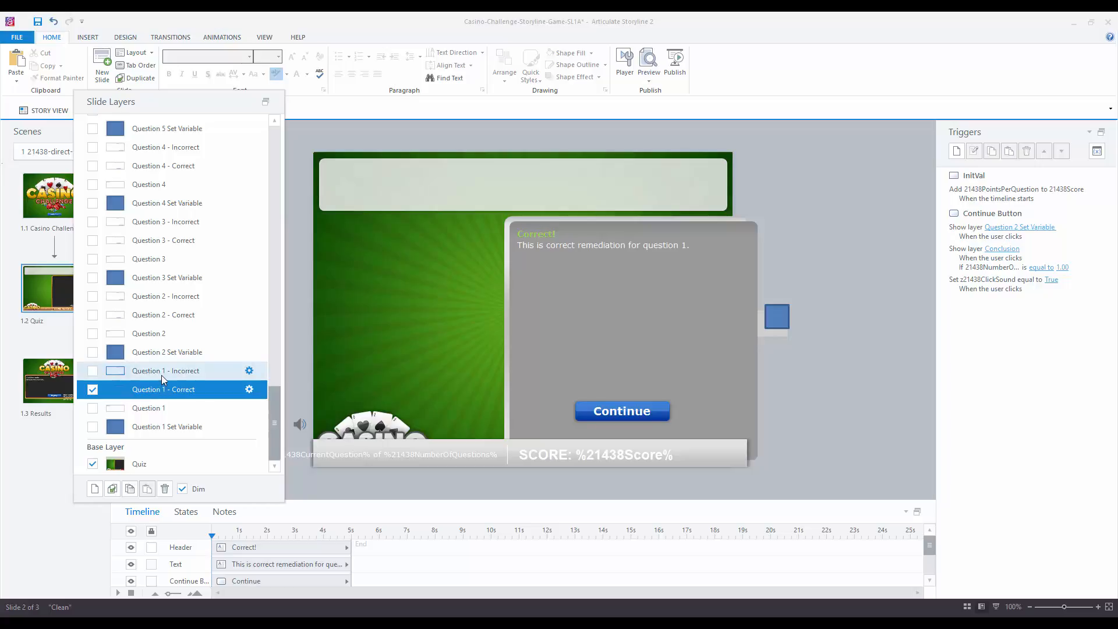
click(162, 375)
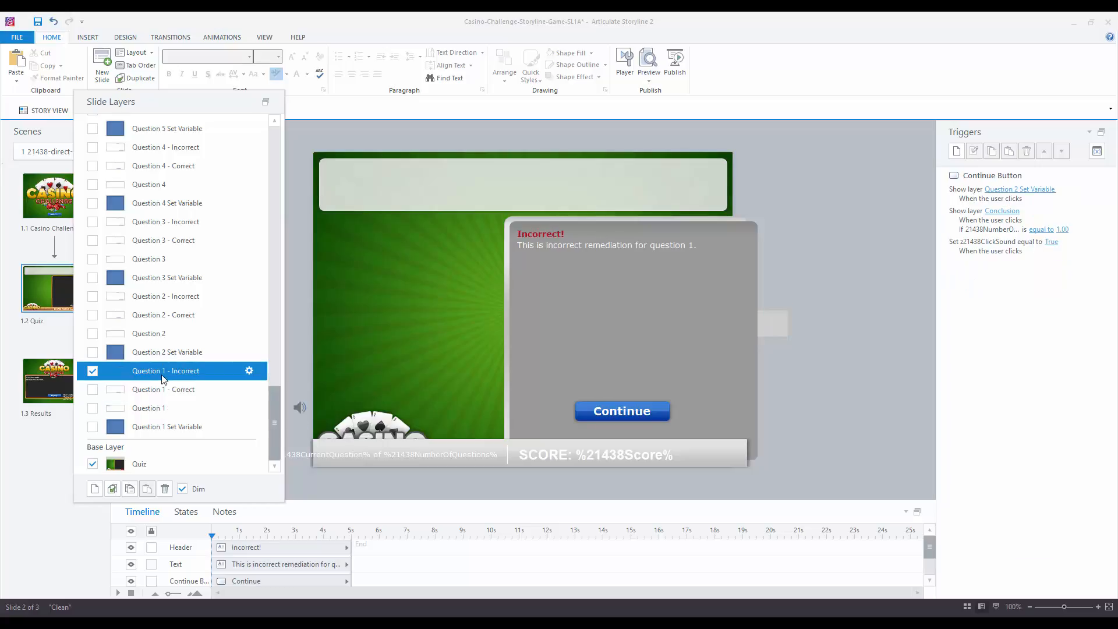
- On the Question 1 Set Variable layer, set the z21438QuestionAnswer variable to Option2
click(180, 430)
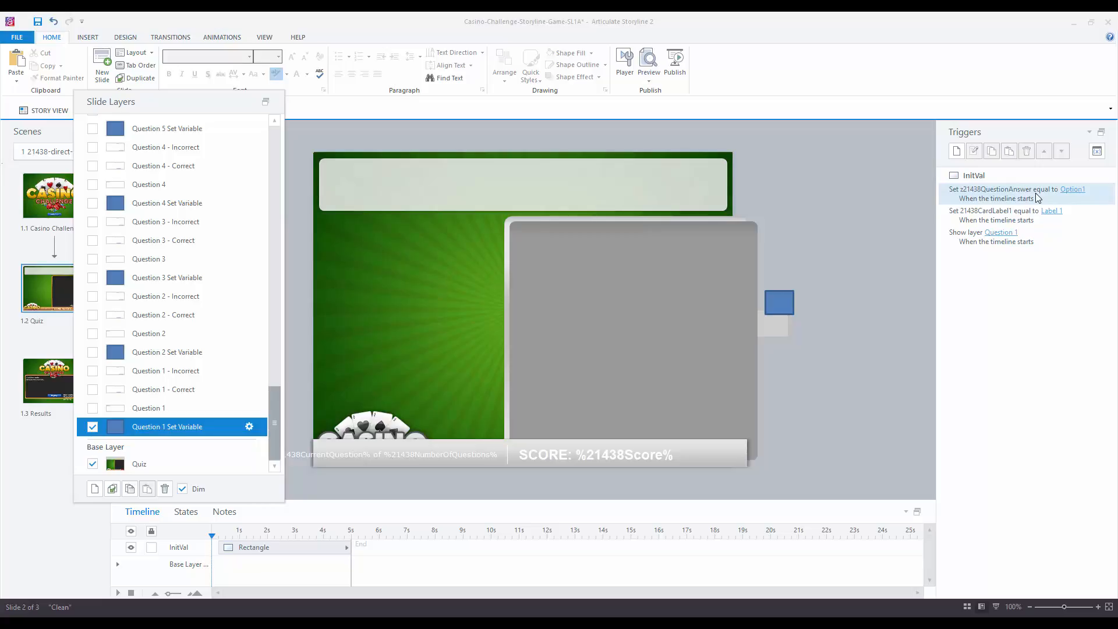
click(1077, 195)
click(1076, 191)
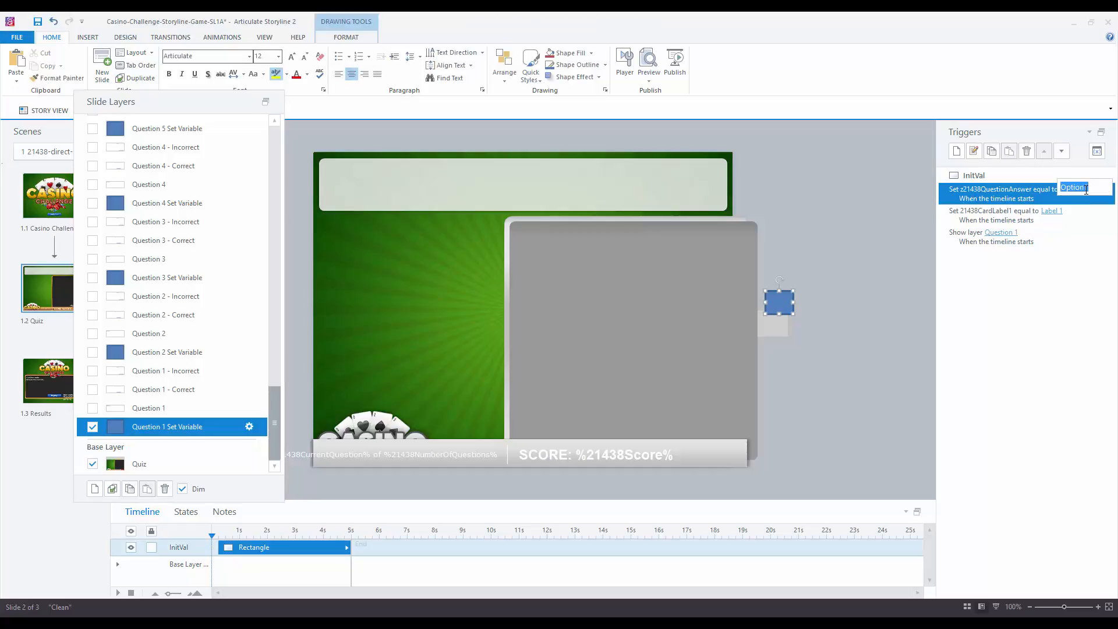
text(Option1)
key(Return)
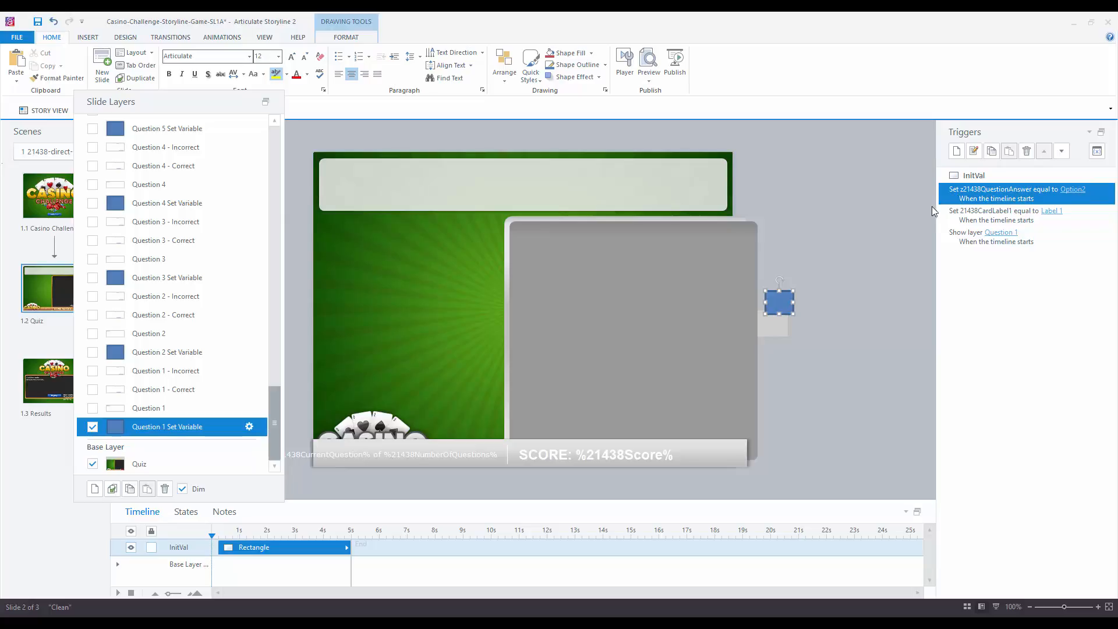
click(961, 217)
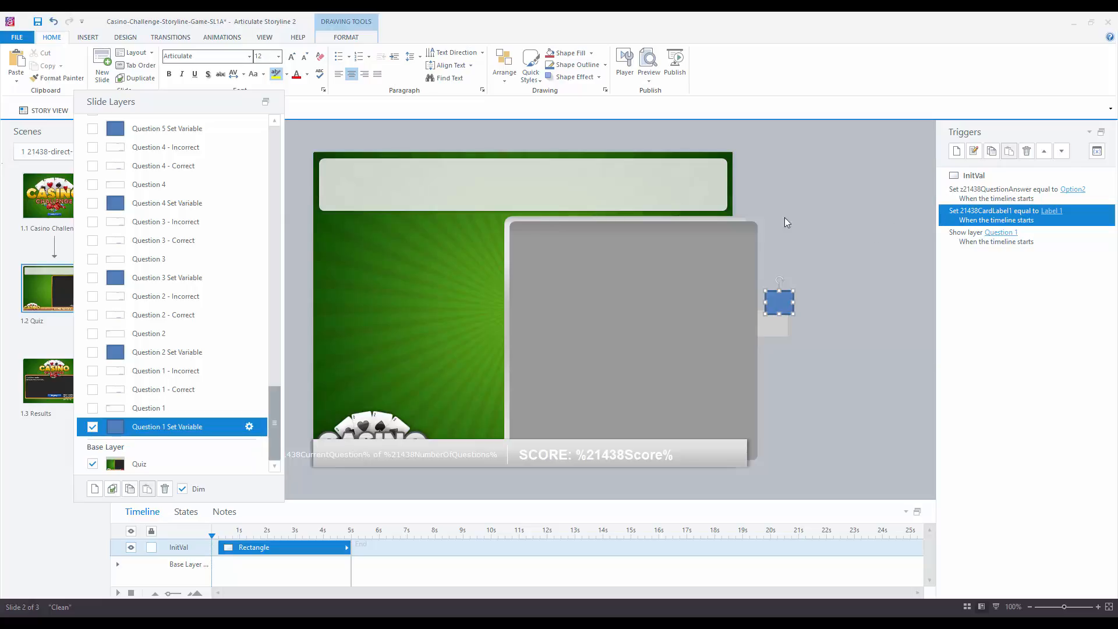
- On the Game 1 layer, relabel the Option 1 drop area as True and the Option 2 drop area as False
click(138, 409)
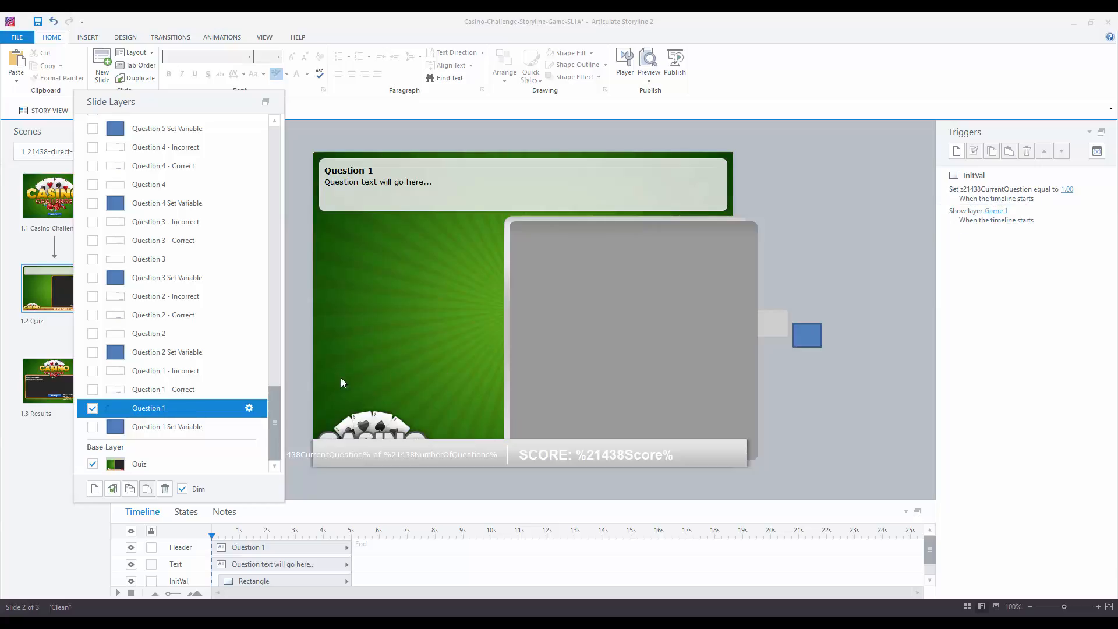
drag(277, 417, 306, 126)
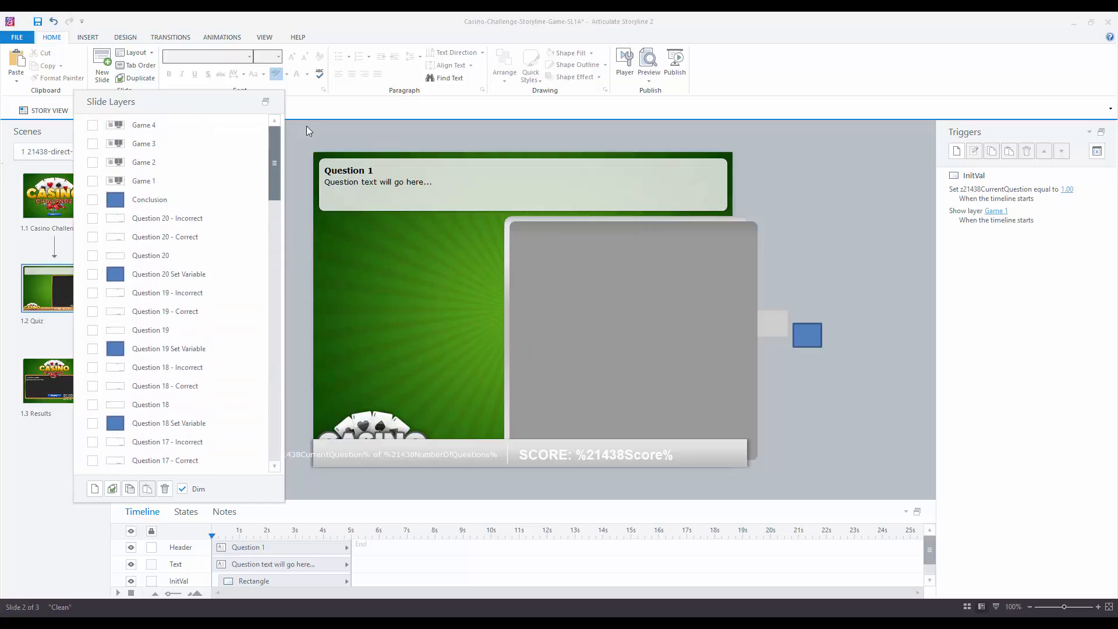
click(159, 182)
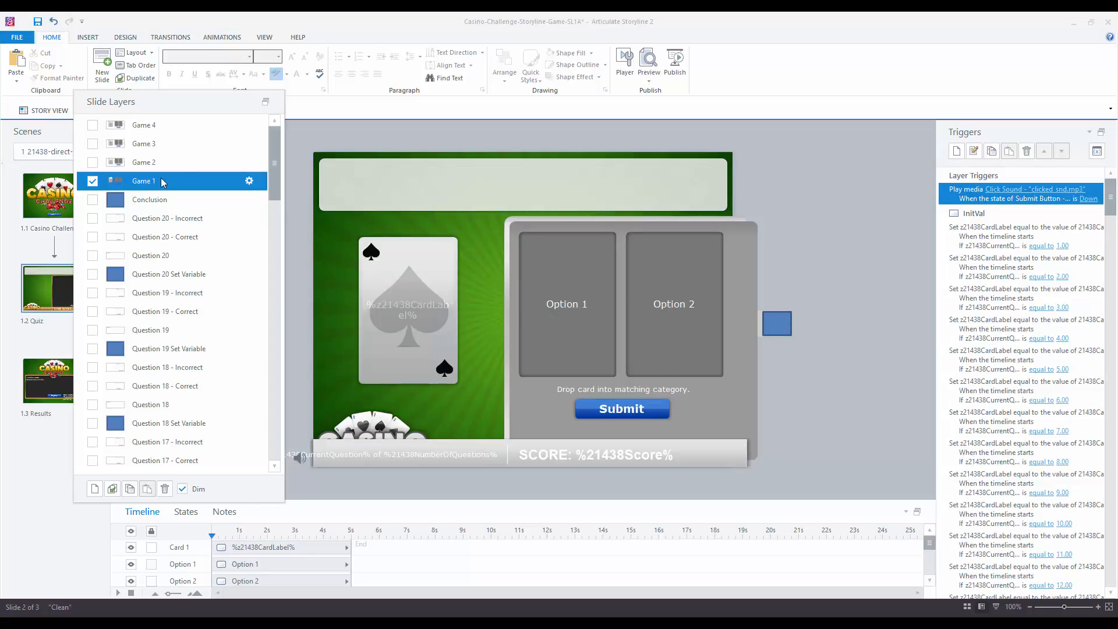
click(566, 303)
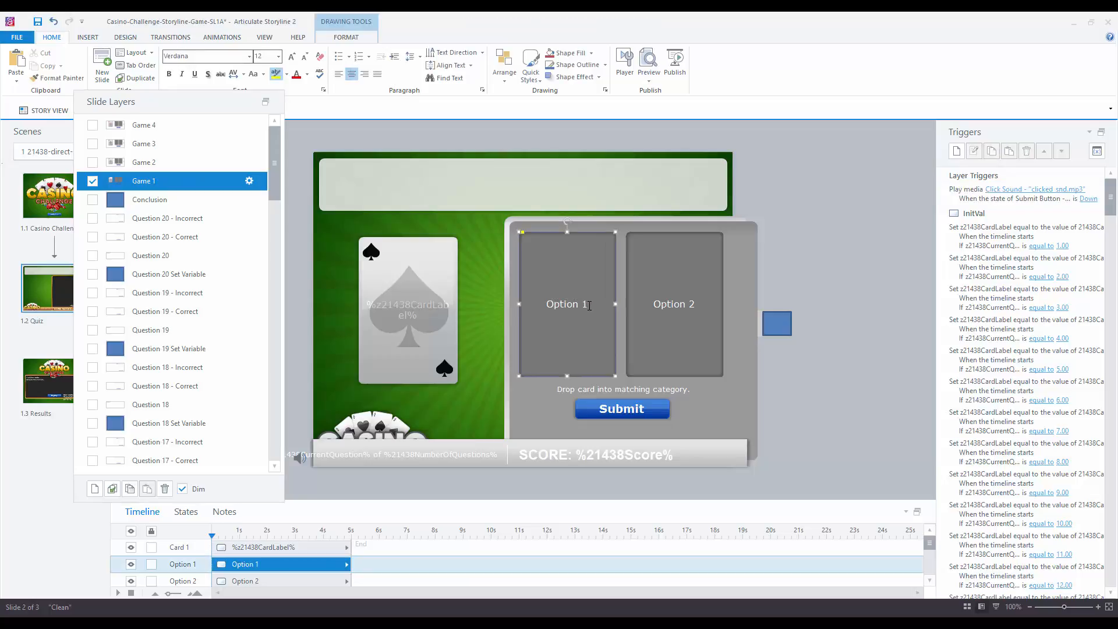
drag(589, 306, 560, 307)
text(True)
click(696, 300)
drag(696, 301, 655, 305)
text(False)
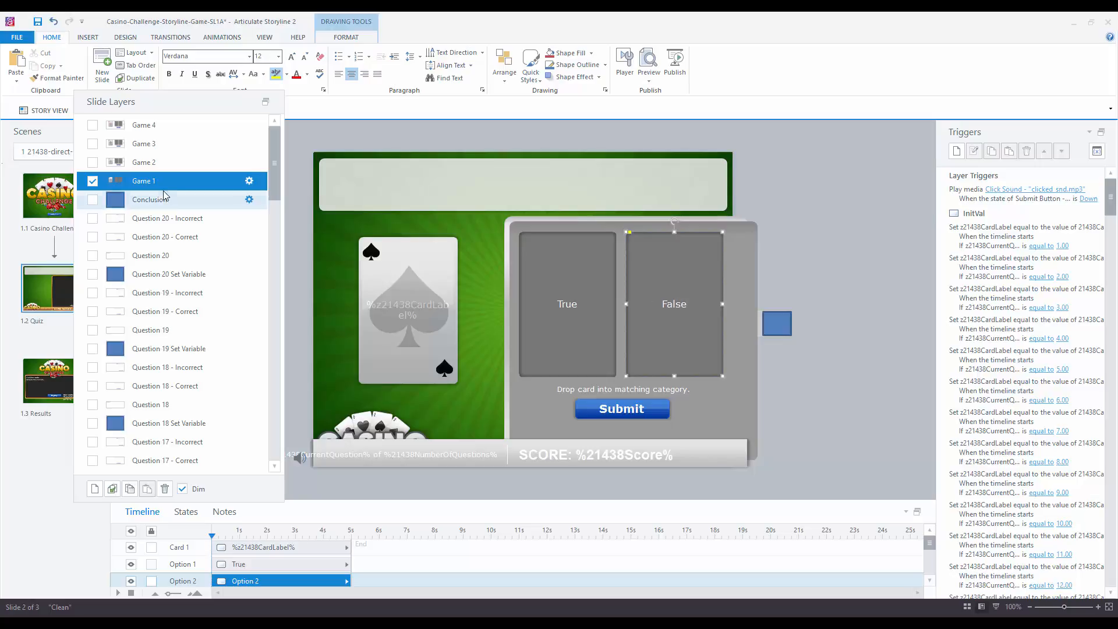
- On the Game 2 layer, relabel the Option 1 drop area as Red and the Option 2 drop area as Blue
click(147, 163)
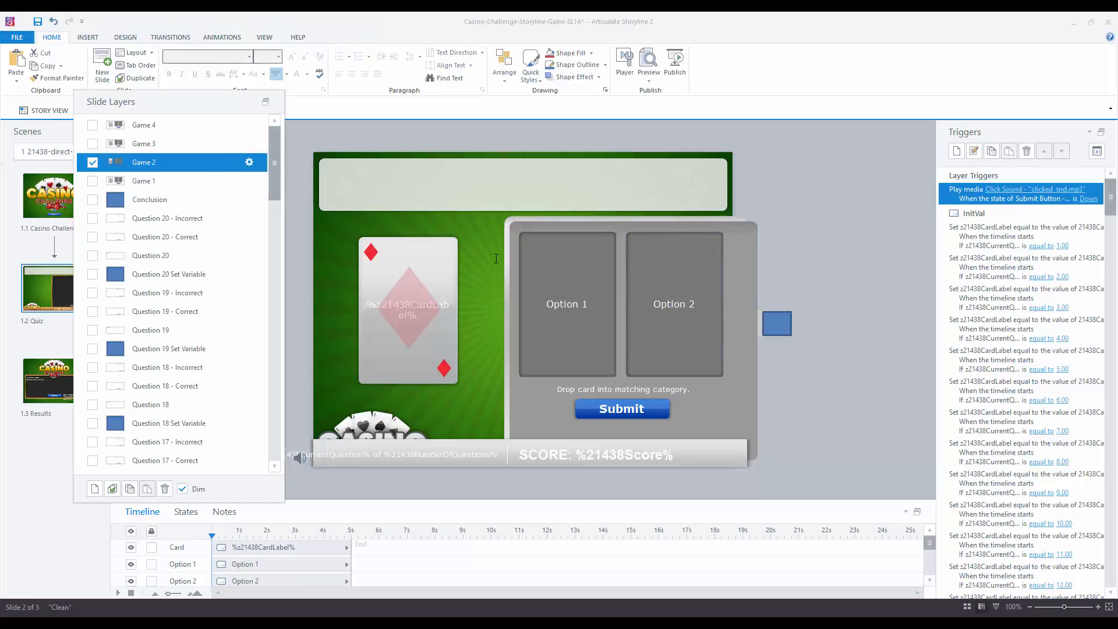
click(565, 310)
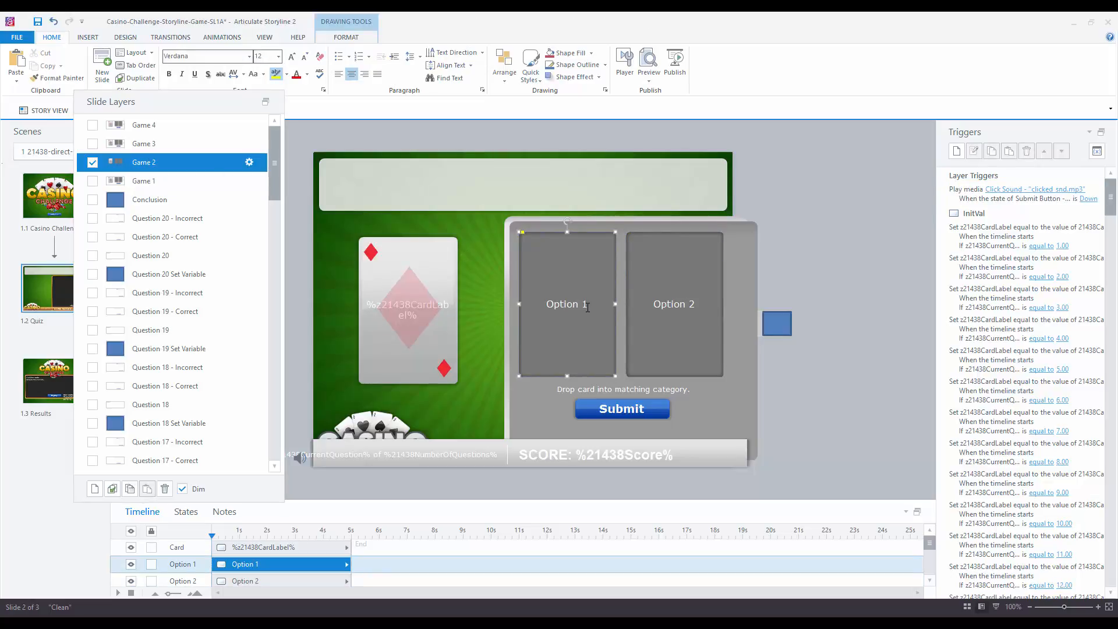
triple_click(565, 302)
text(Red)
click(691, 300)
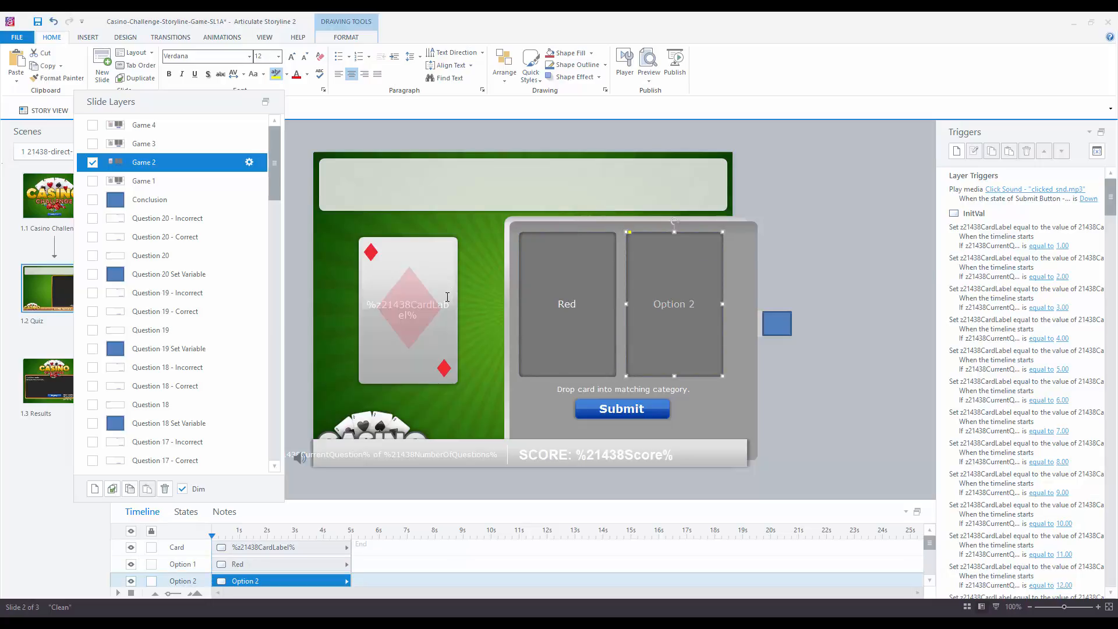
text(Blue)
- On the Question 1 layer, set the InitVal show-layer trigger to show the Game 2 layer
drag(279, 163, 282, 466)
click(166, 409)
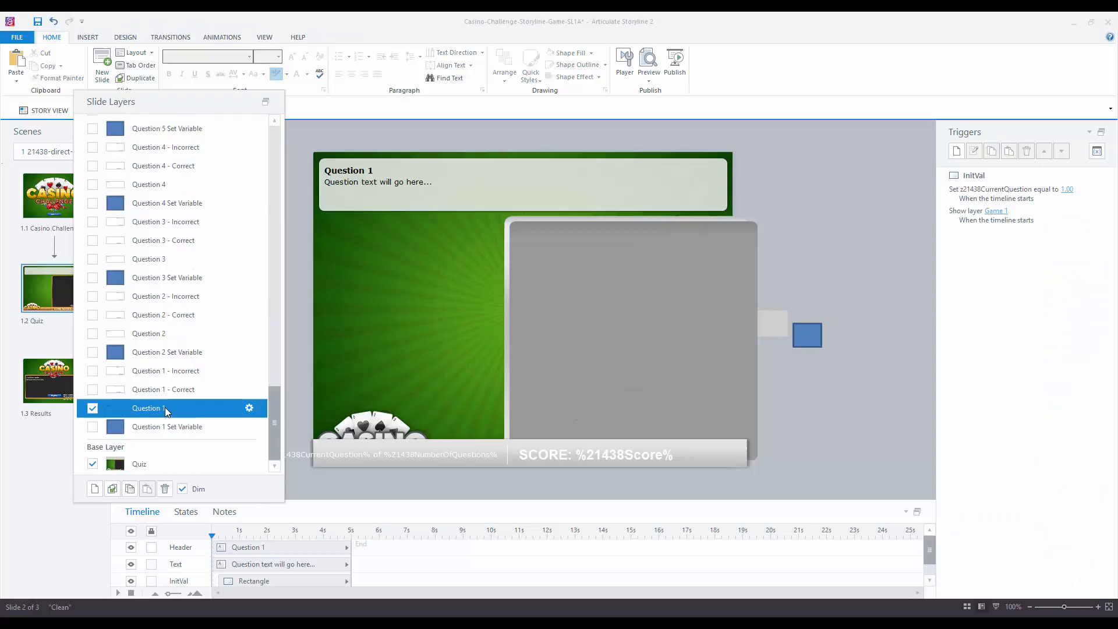
click(993, 214)
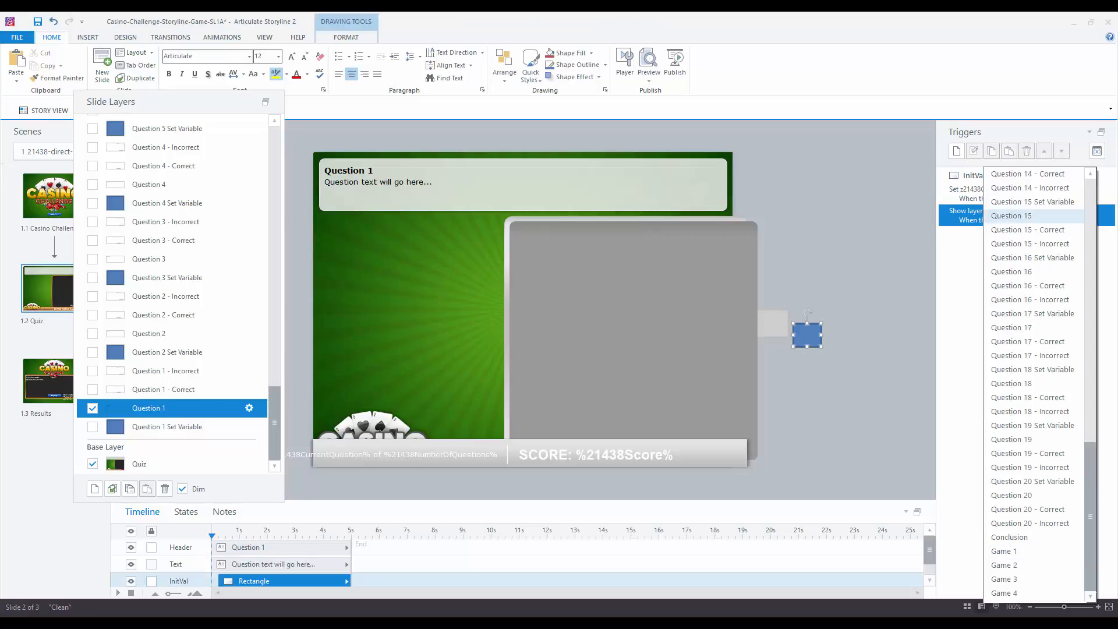
click(1007, 566)
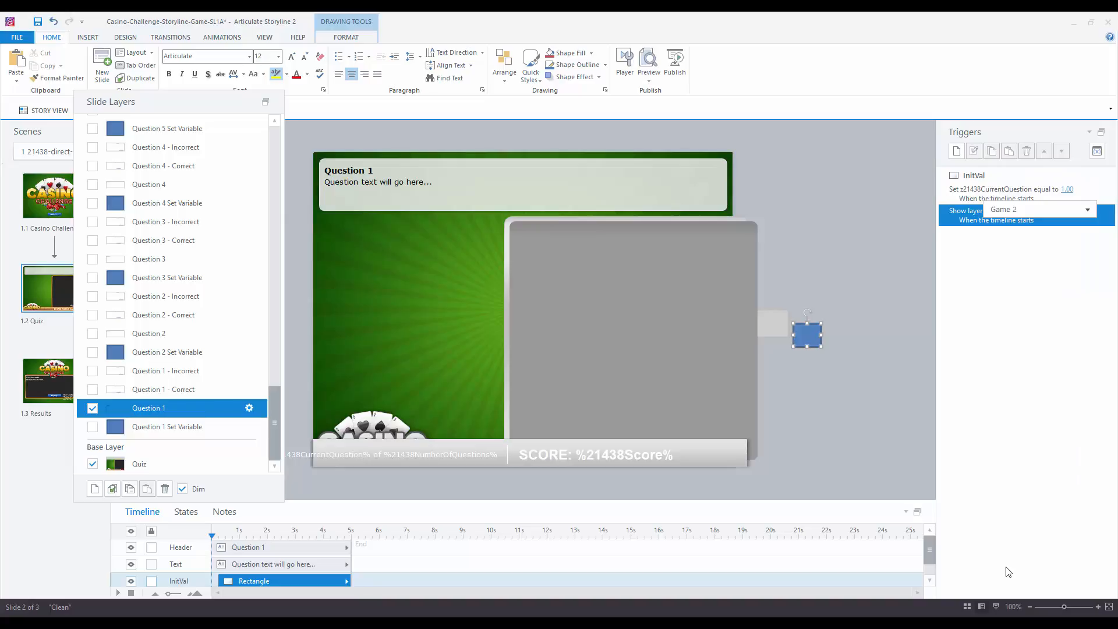
- On the Question 1 Set Variable layer, set the 21438CardLabel1 variable to "The sky"
click(167, 427)
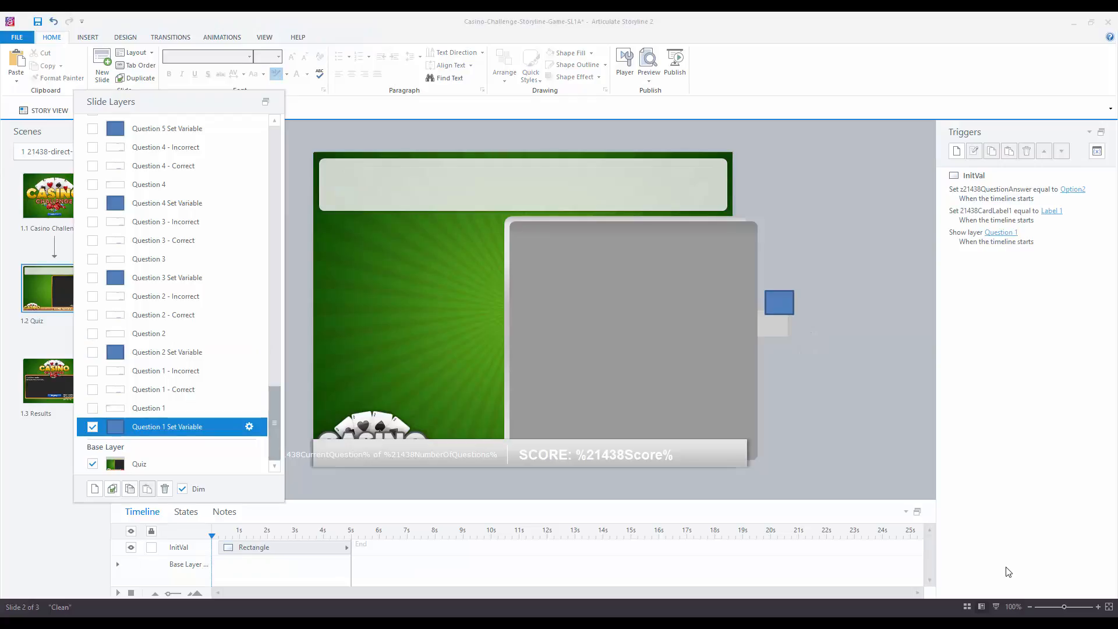
click(1051, 210)
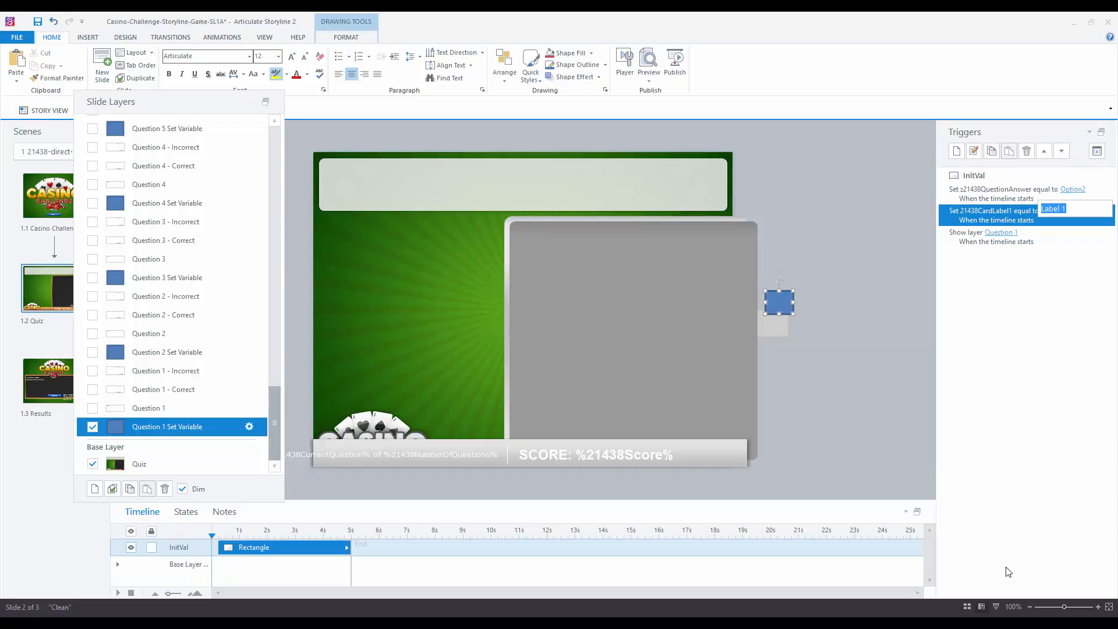
text(The sky)
key(Return)
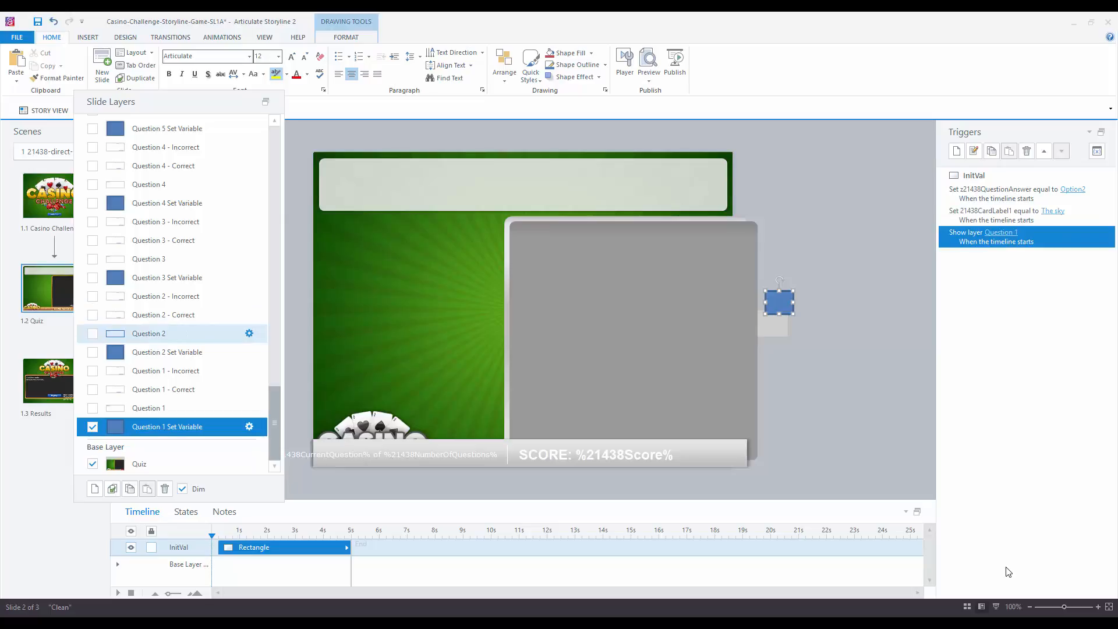
- On the Question 2 layer, set the InitVal show-layer trigger to show the Game 1 layer
click(167, 351)
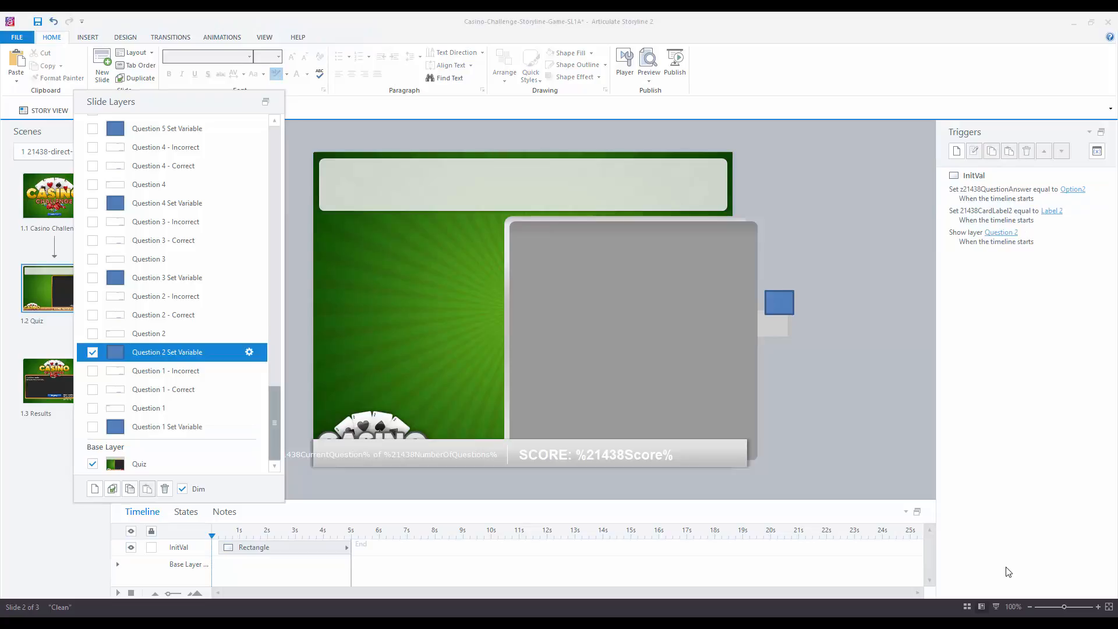
key(Up)
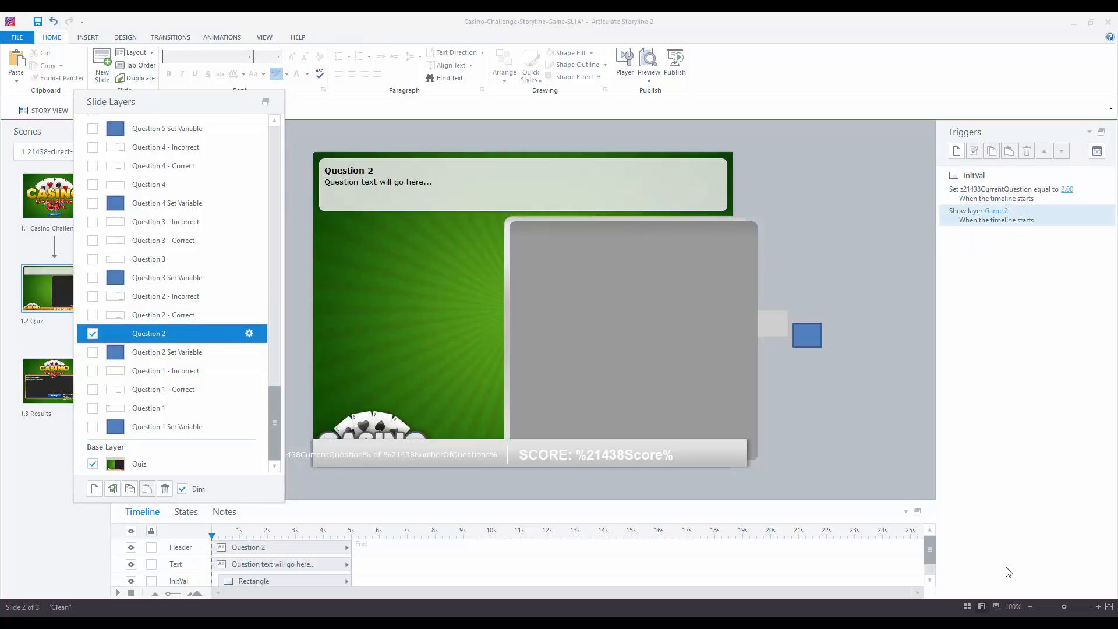
click(997, 211)
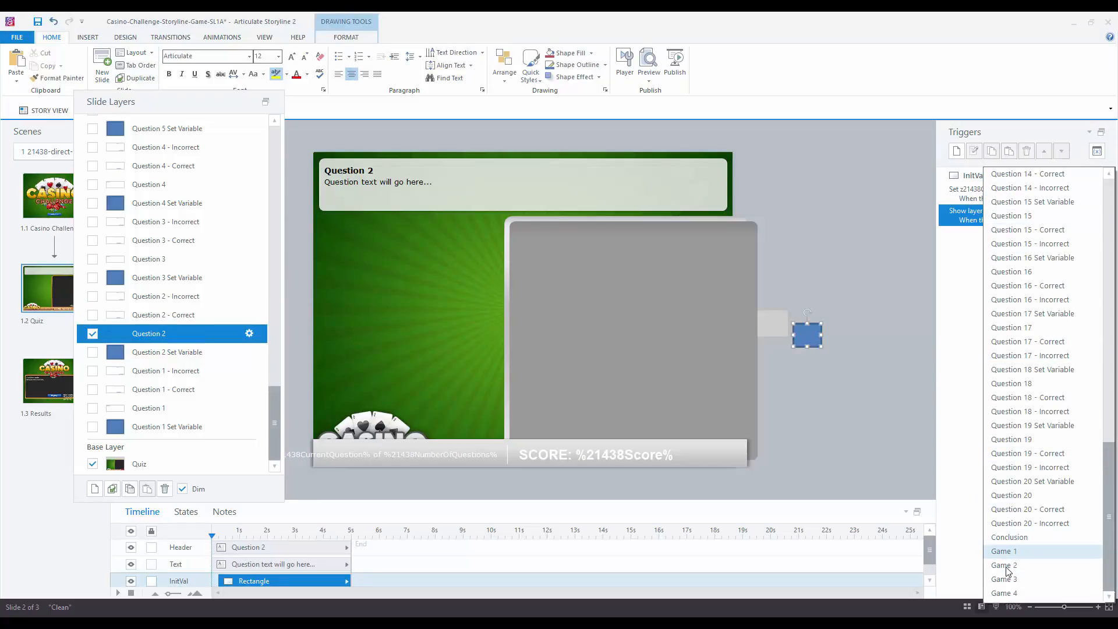
click(1005, 552)
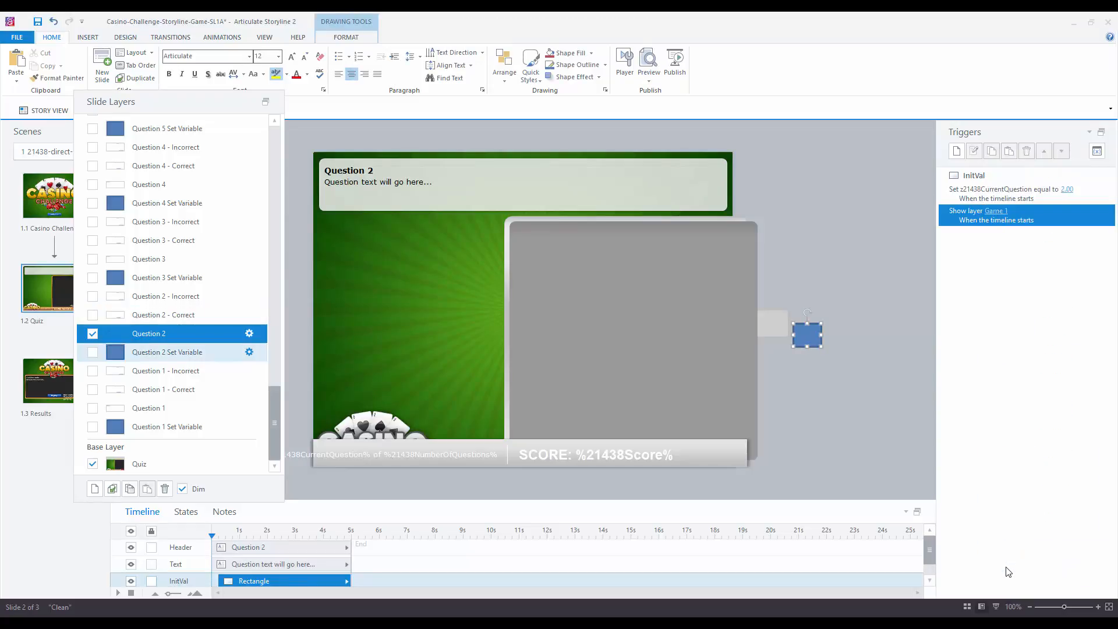
- On the Question 2 Set Variable layer, set the 21438CardLabel2 variable to "The sky is blue"
click(167, 352)
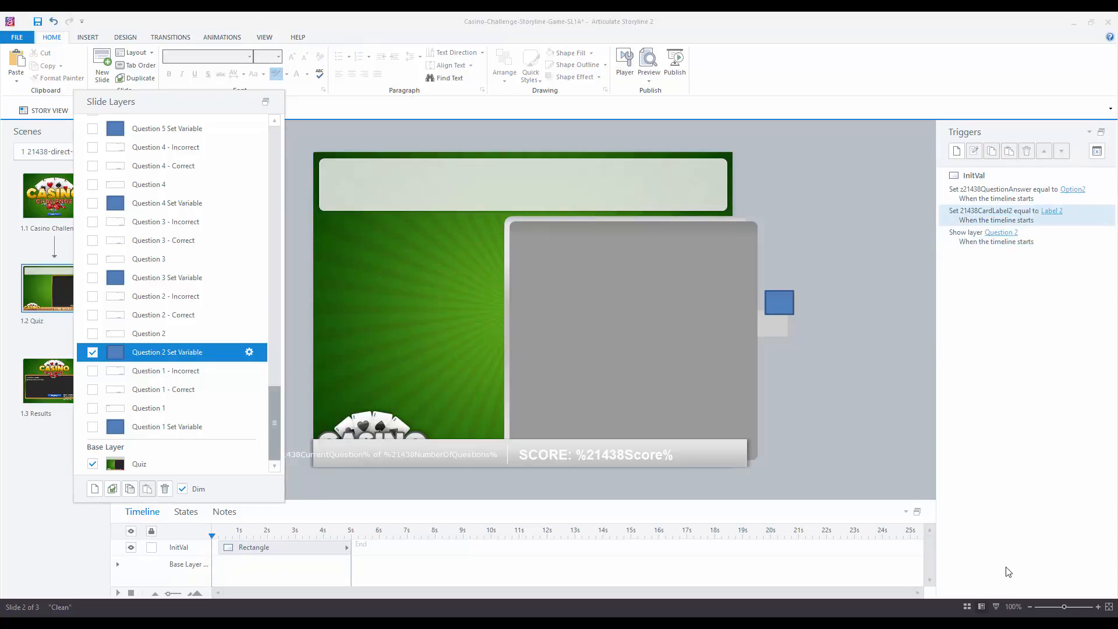
click(1052, 210)
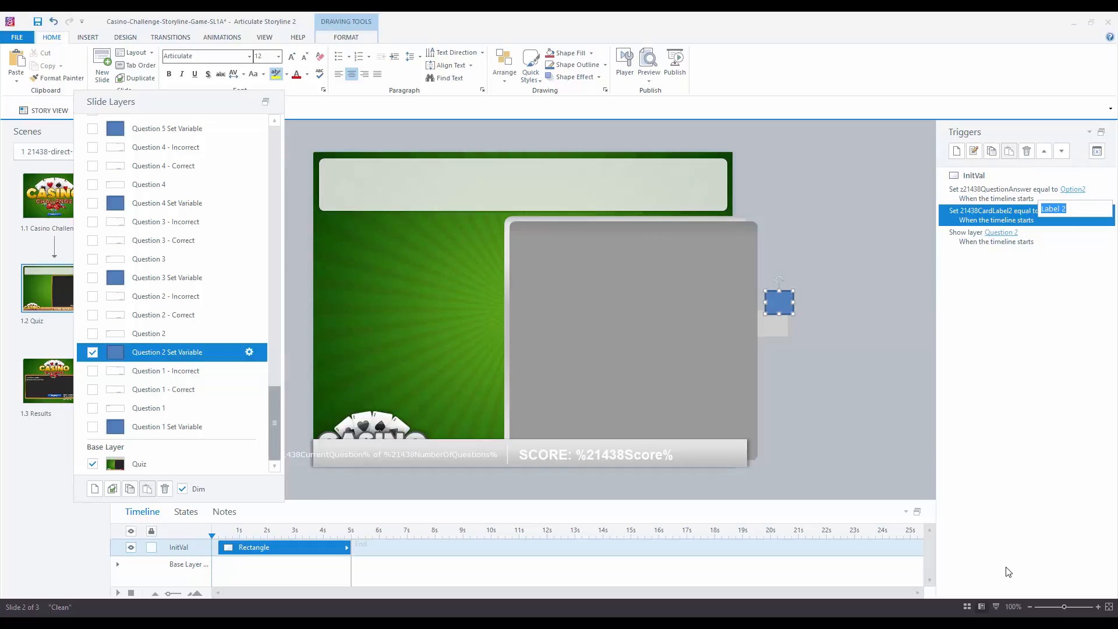
text(The sky is blue)
click(1053, 237)
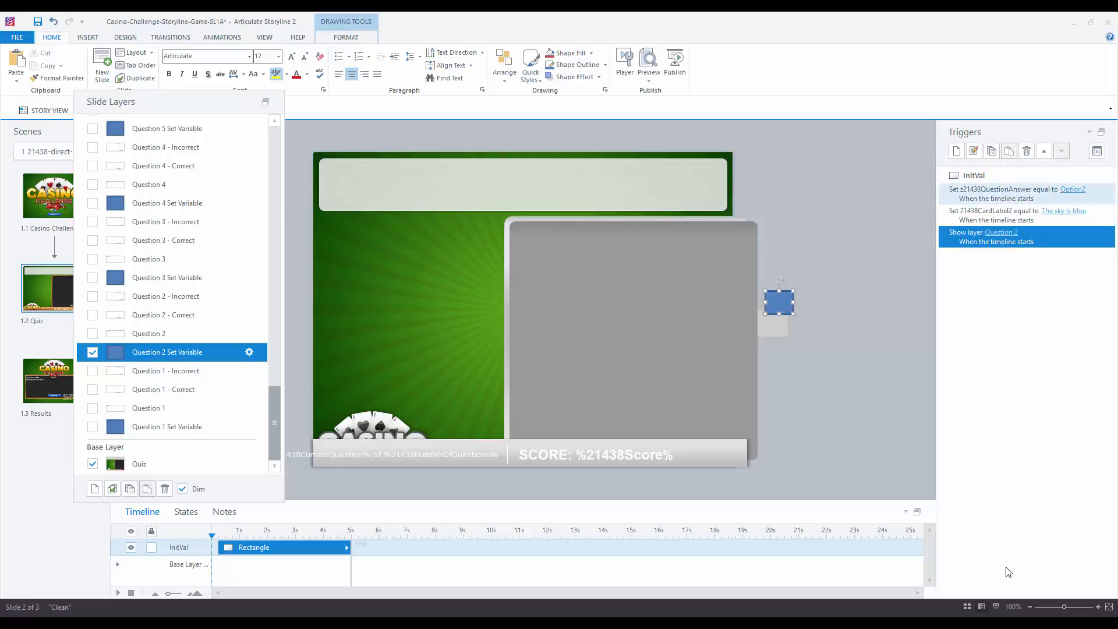
- Set the z21438QuestionAnswer variable for Question 2 to Option1
click(1072, 189)
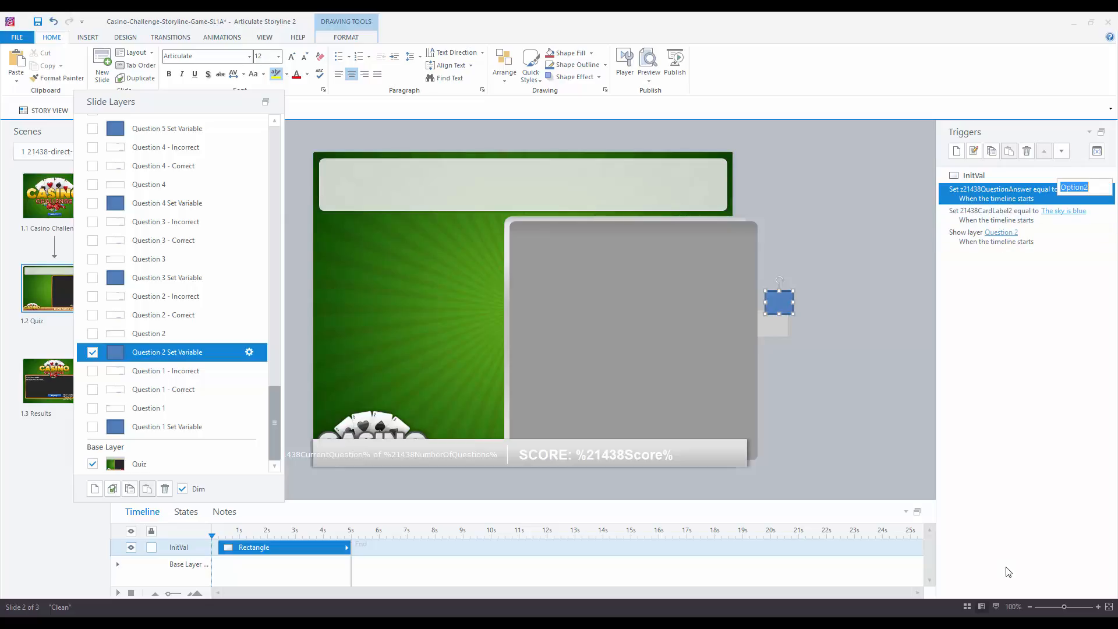
text(1)
key(BackSpace)
text(Optione)
key(BackSpace)
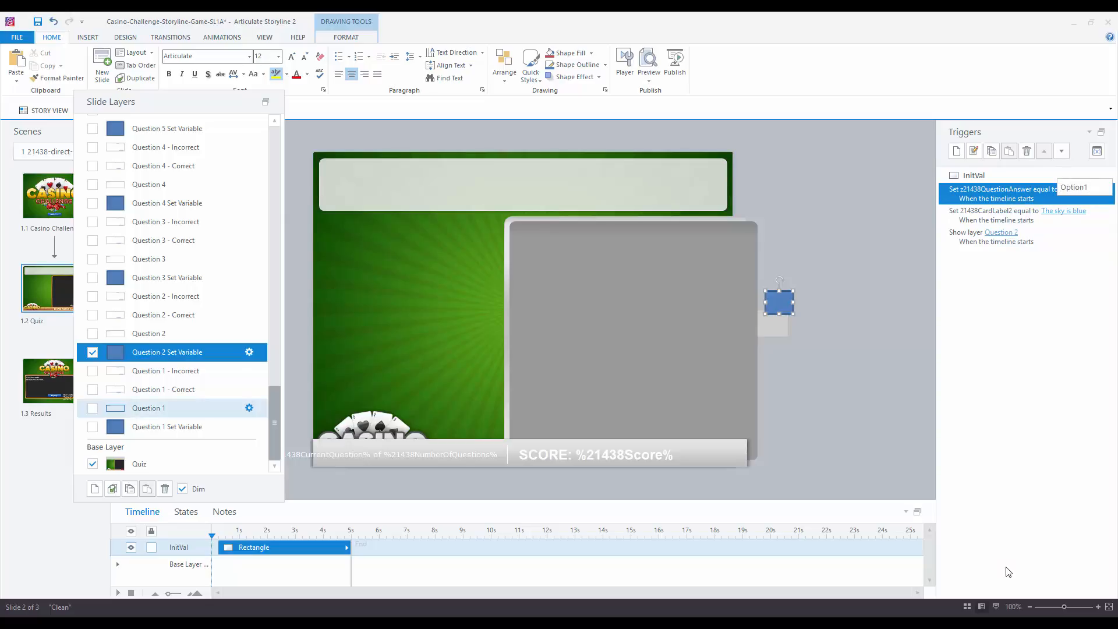
- Preview the current scene to test the first two questions of the game, and close the preview
click(149, 408)
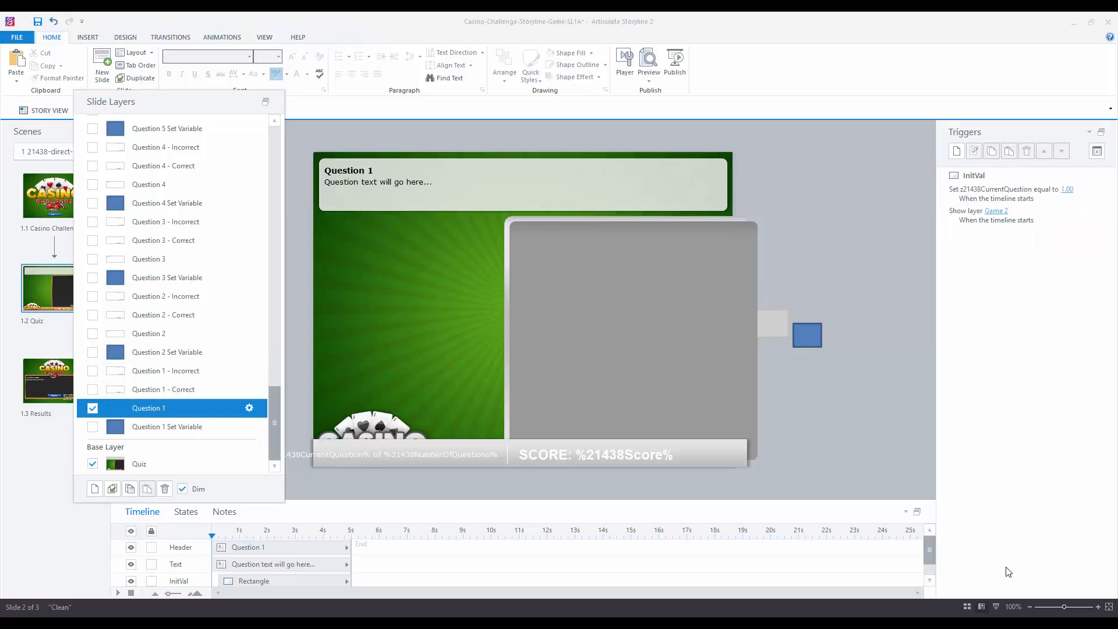
key(Down)
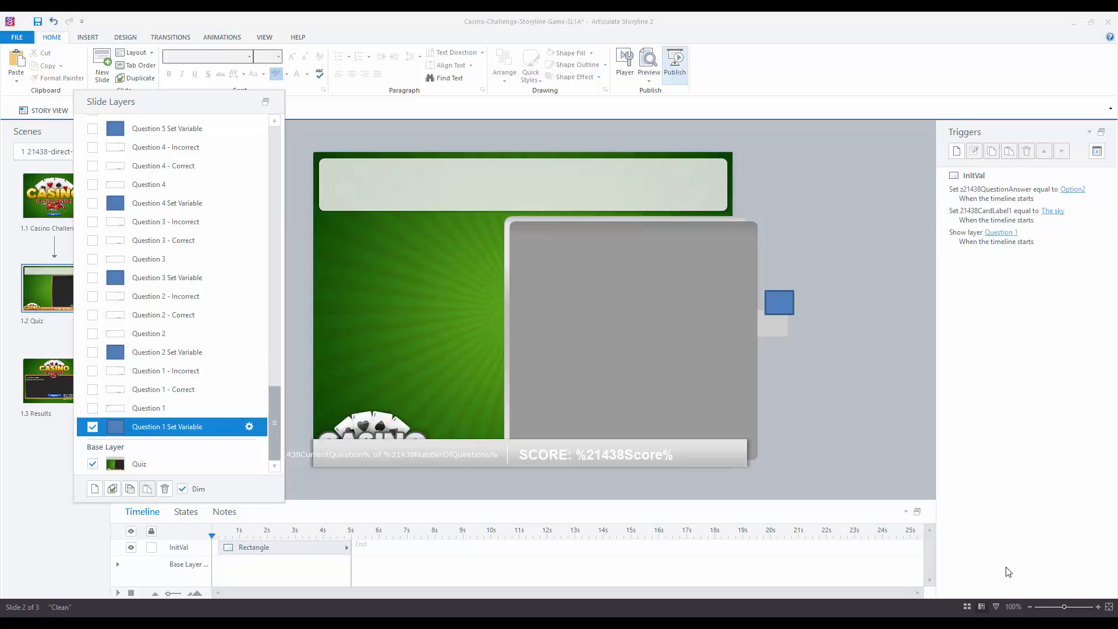
click(649, 80)
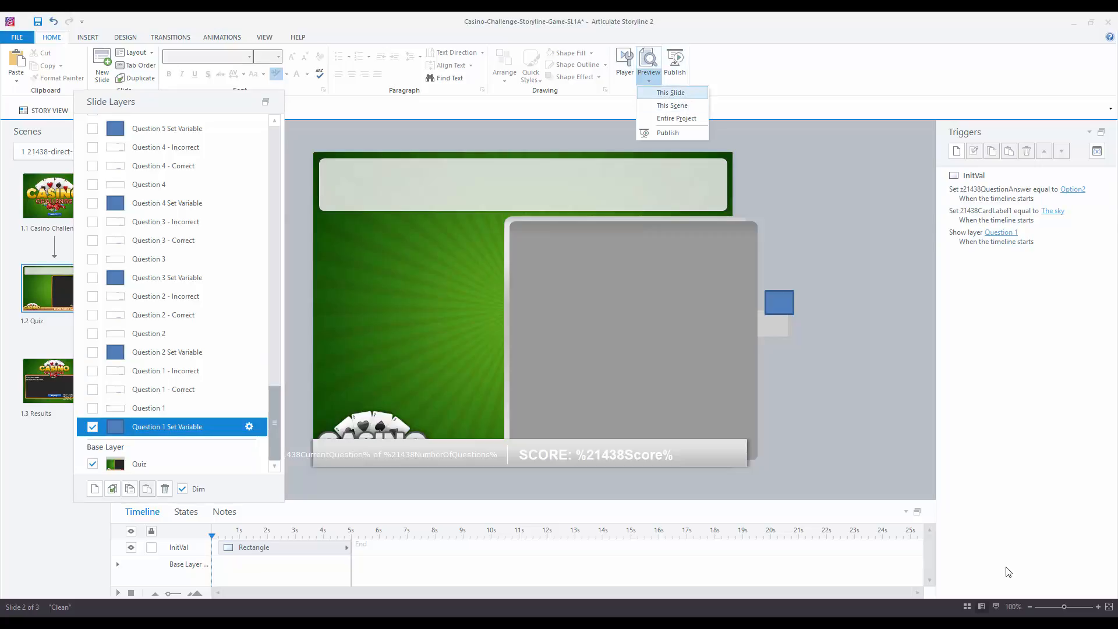
click(672, 106)
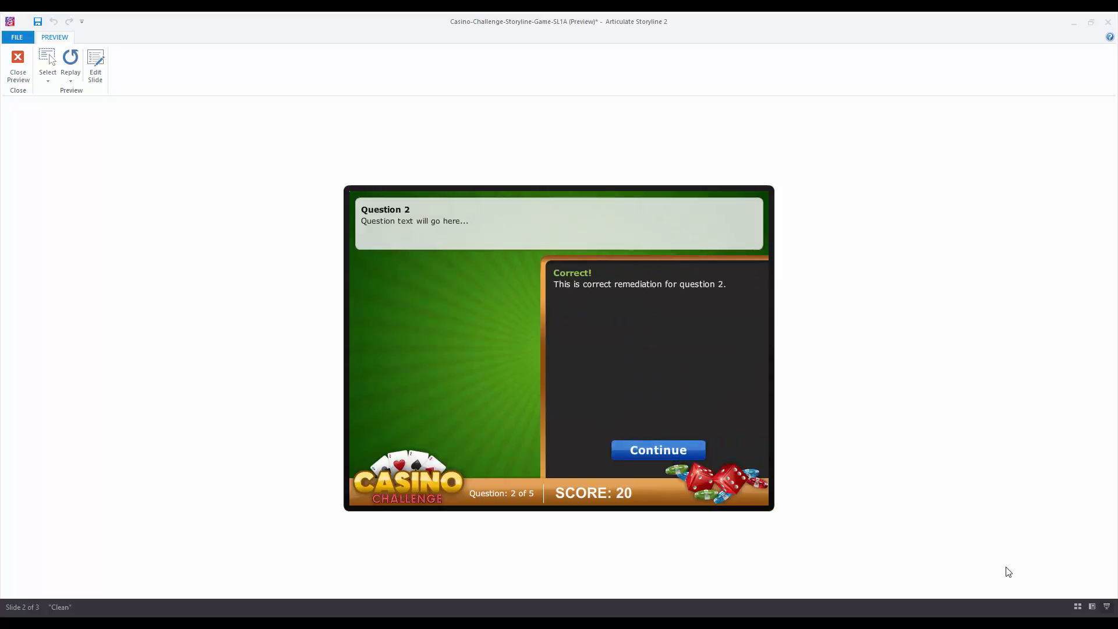
click(18, 65)
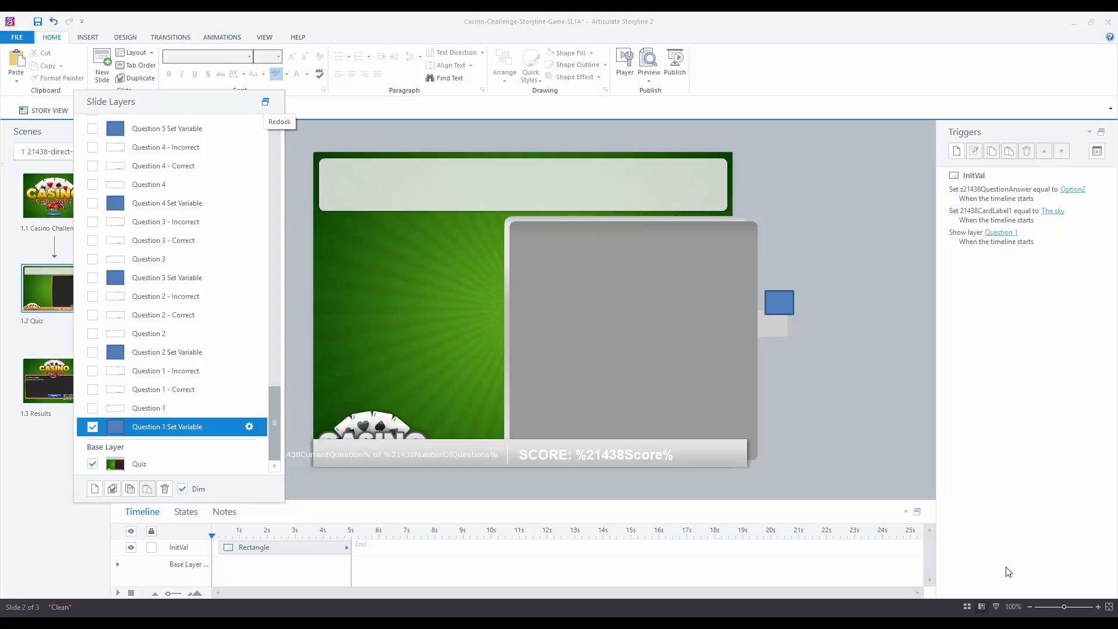
- Redock the slide layers list and review the Pass, Fail and base layers of the 1.3 Results slide
click(266, 102)
click(54, 381)
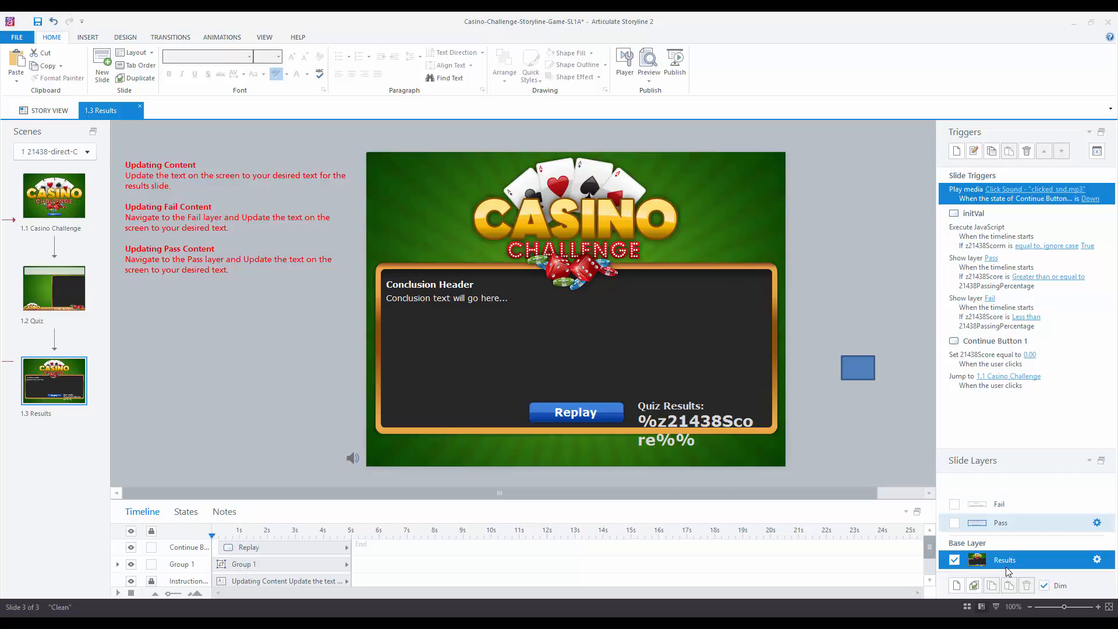
click(1000, 523)
click(999, 504)
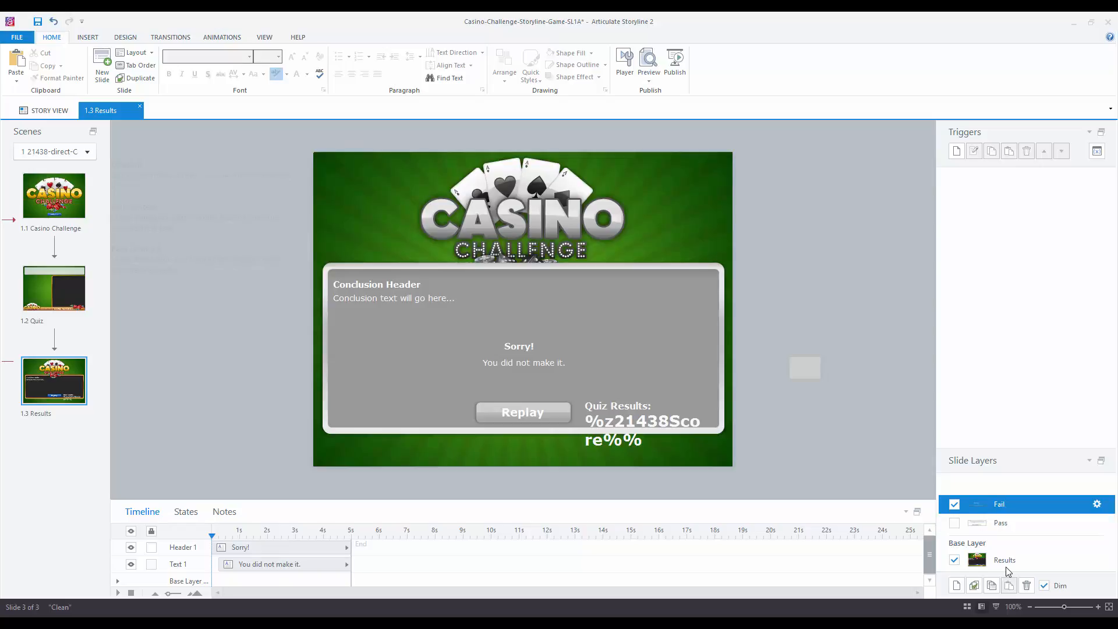
click(1005, 562)
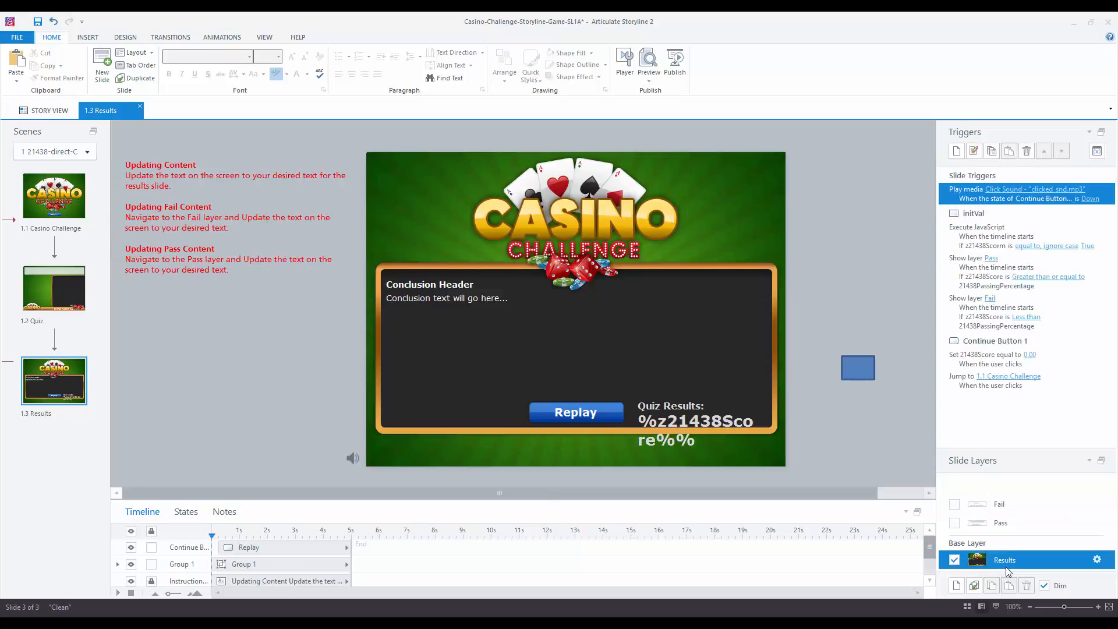